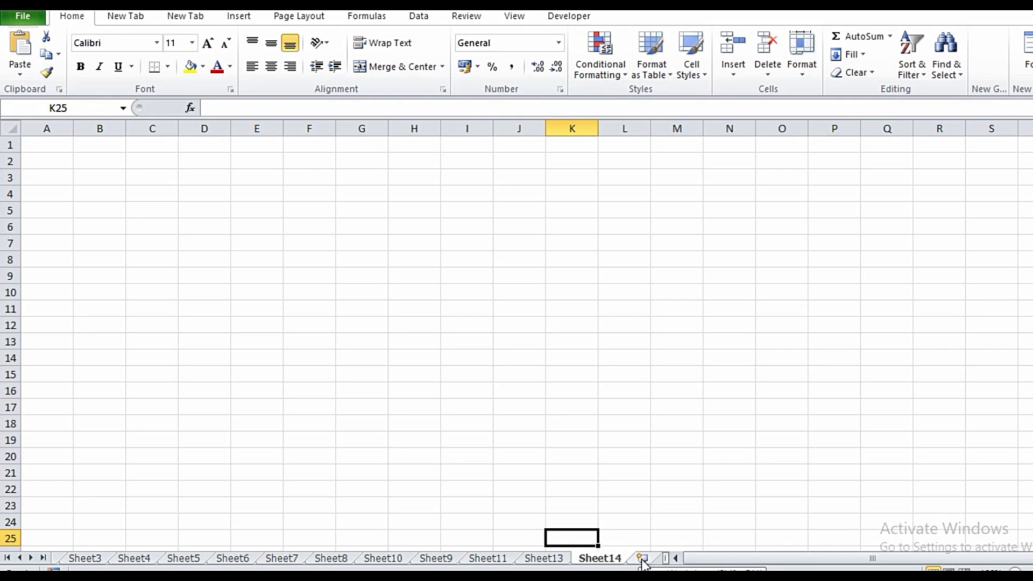
# Step: Add a new blank worksheet, Sheet15, after the last sheet
pyautogui.click(642, 558)
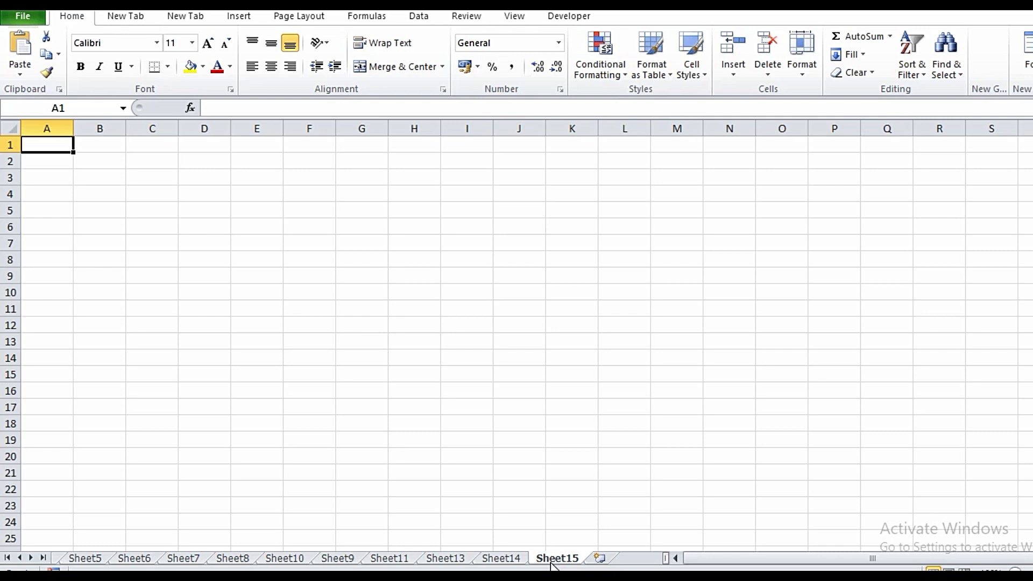
# Step: Delete Sheet14 from the workbook using its tab menu
pyautogui.click(510, 559)
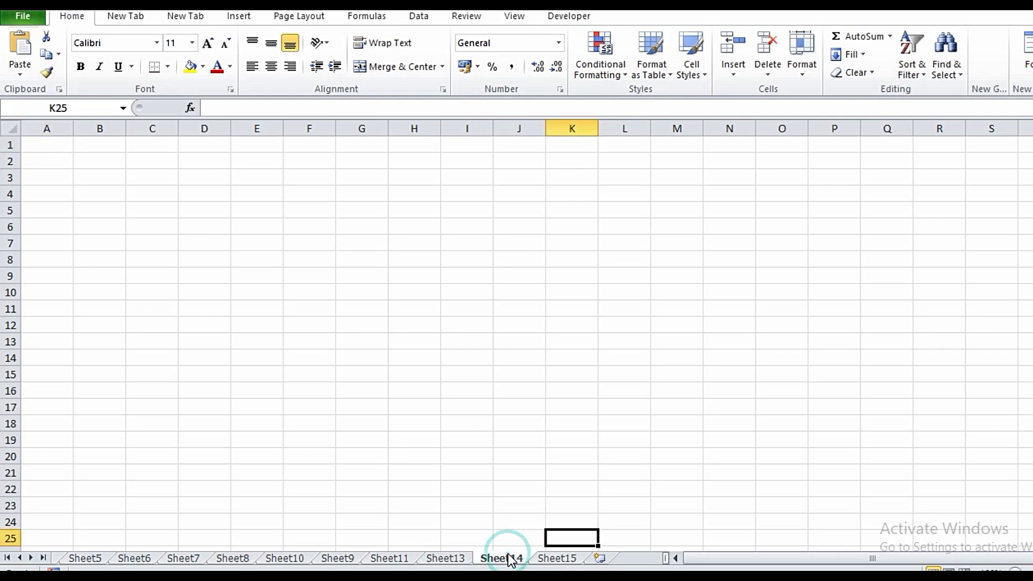
pyautogui.rightClick(511, 559)
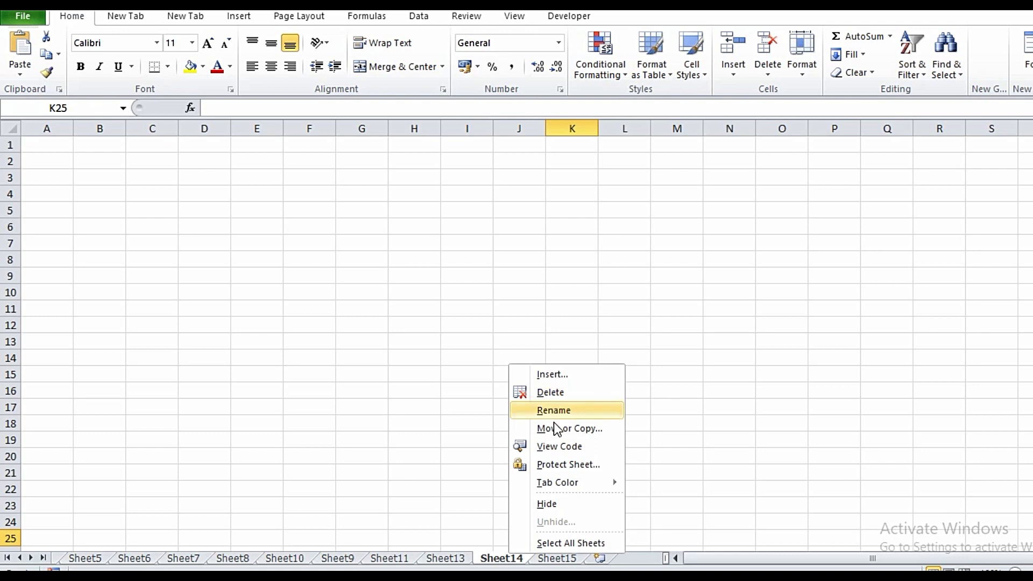
pyautogui.click(550, 394)
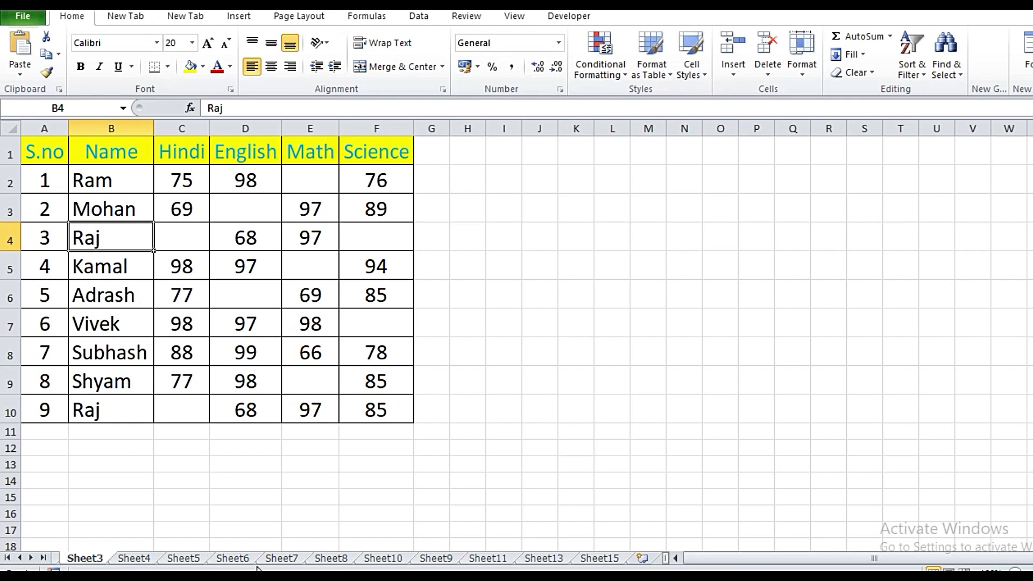
# Step: Rename Sheet6, the monthly figures sheet, to 'Ram'
pyautogui.click(234, 558)
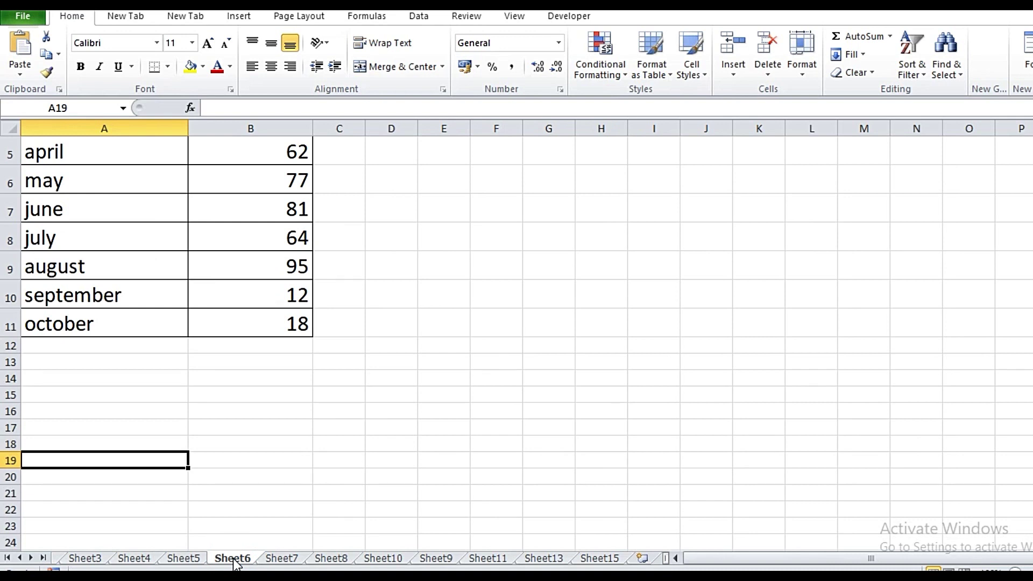
pyautogui.rightClick(234, 559)
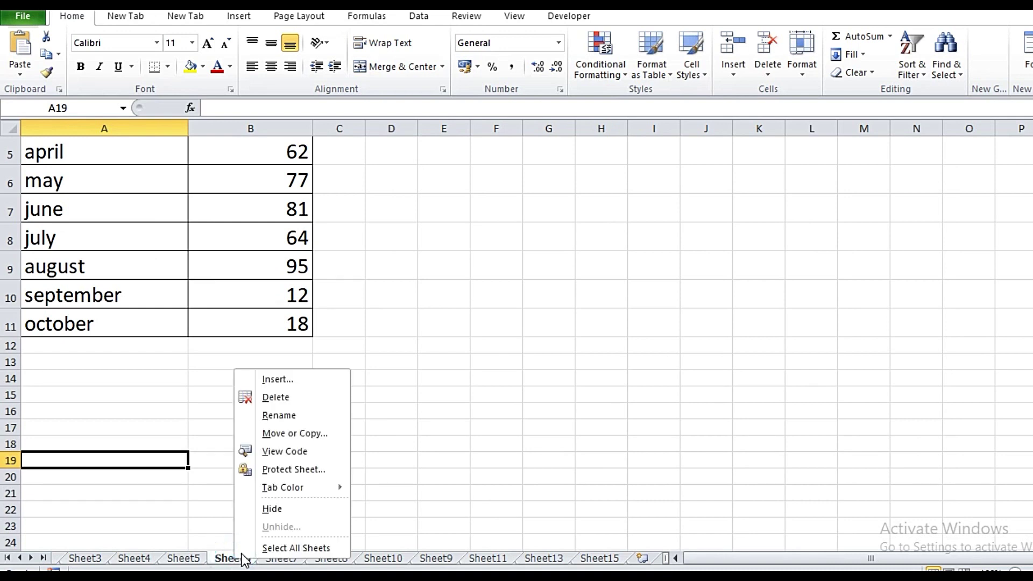
pyautogui.click(273, 419)
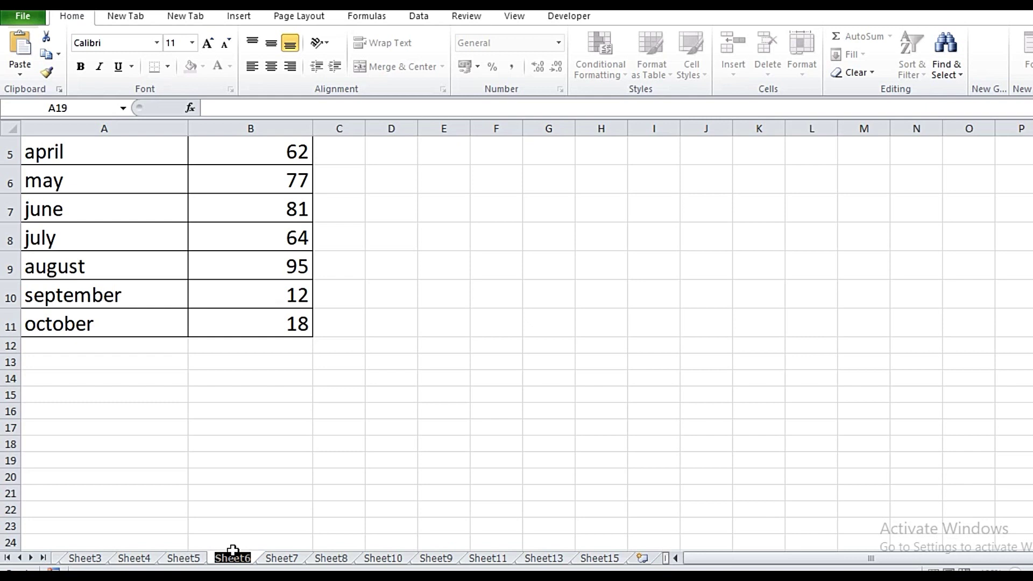
pyautogui.write('Ra')
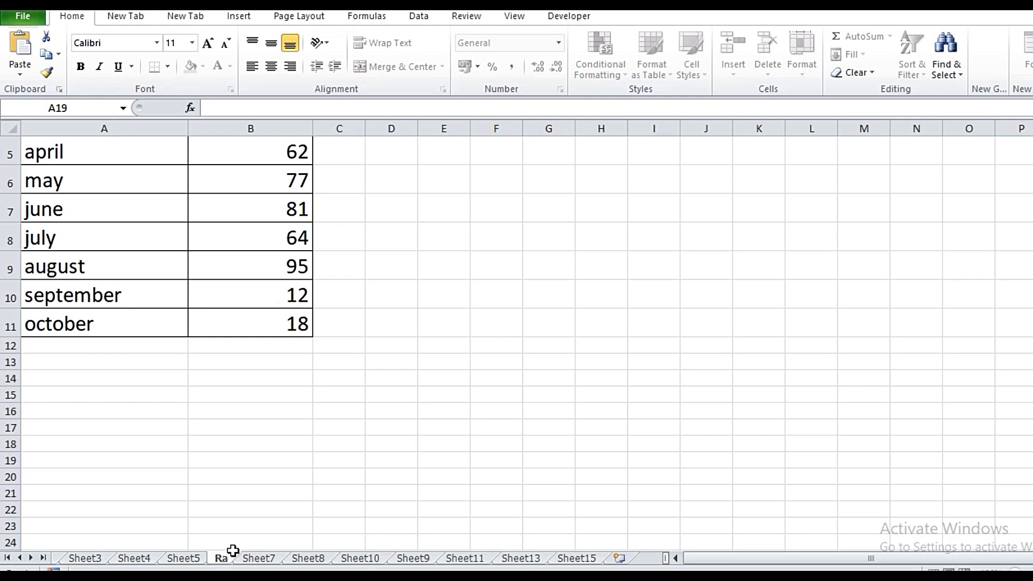
pyautogui.write('in')
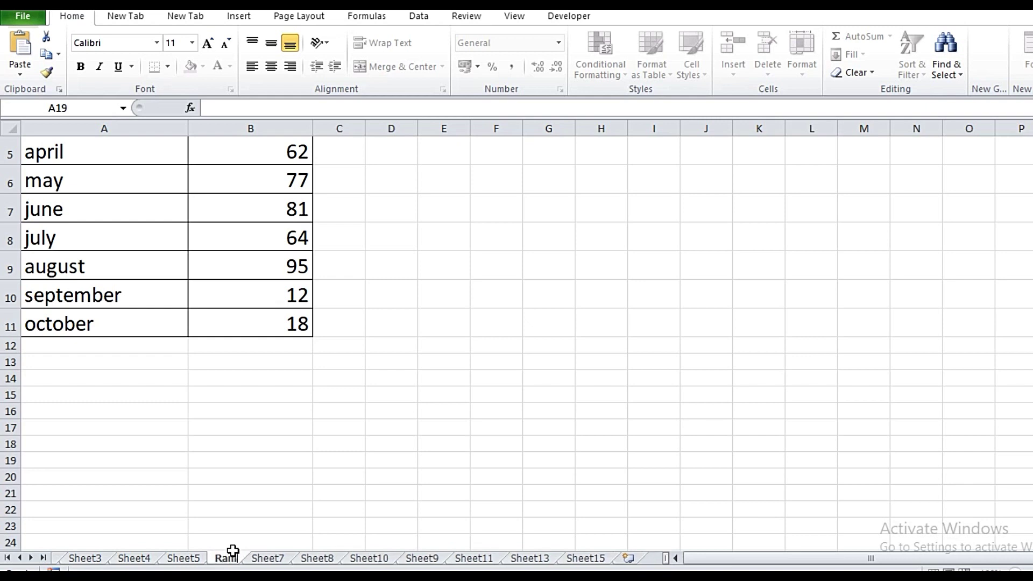
pyautogui.click(273, 509)
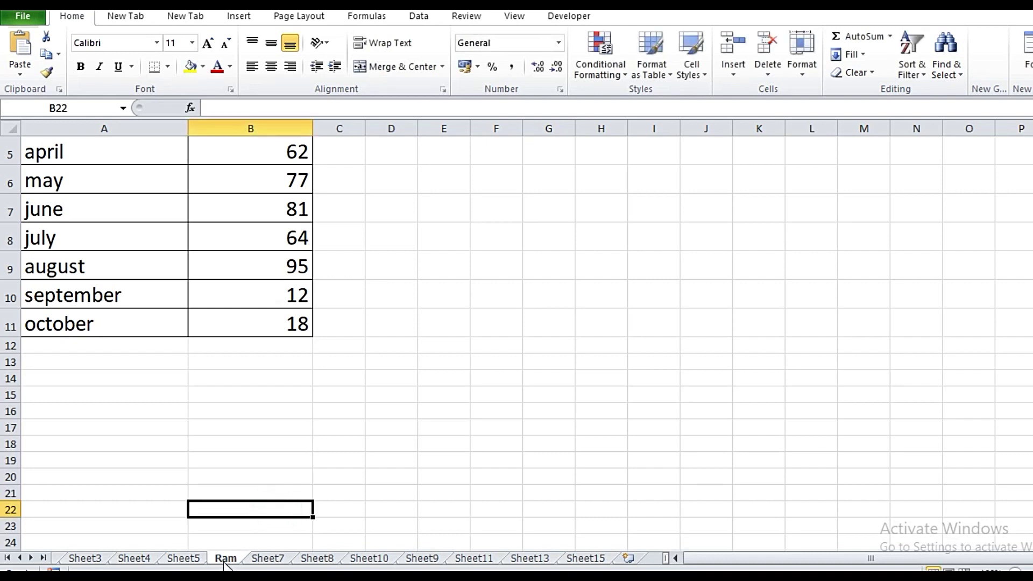
# Step: Give the Ram sheet's tab the red standard tab colour
pyautogui.rightClick(224, 559)
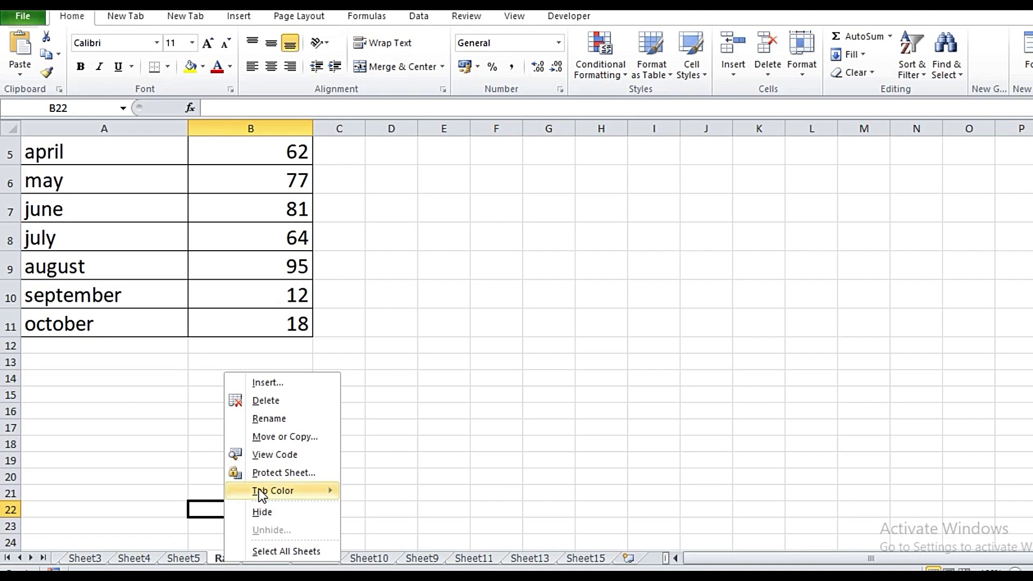
pyautogui.moveTo(273, 491)
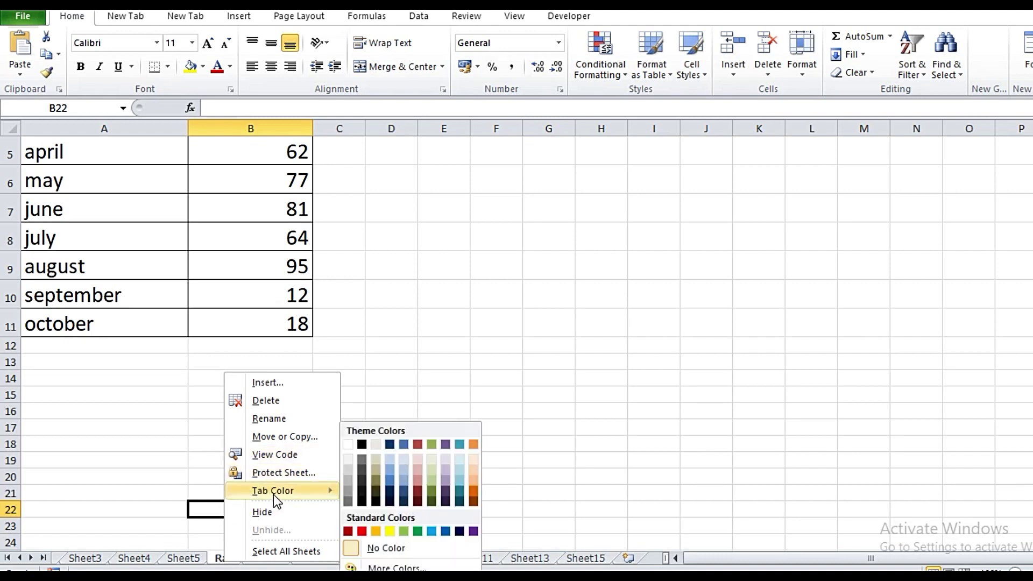
pyautogui.click(362, 531)
pyautogui.click(361, 531)
pyautogui.click(391, 526)
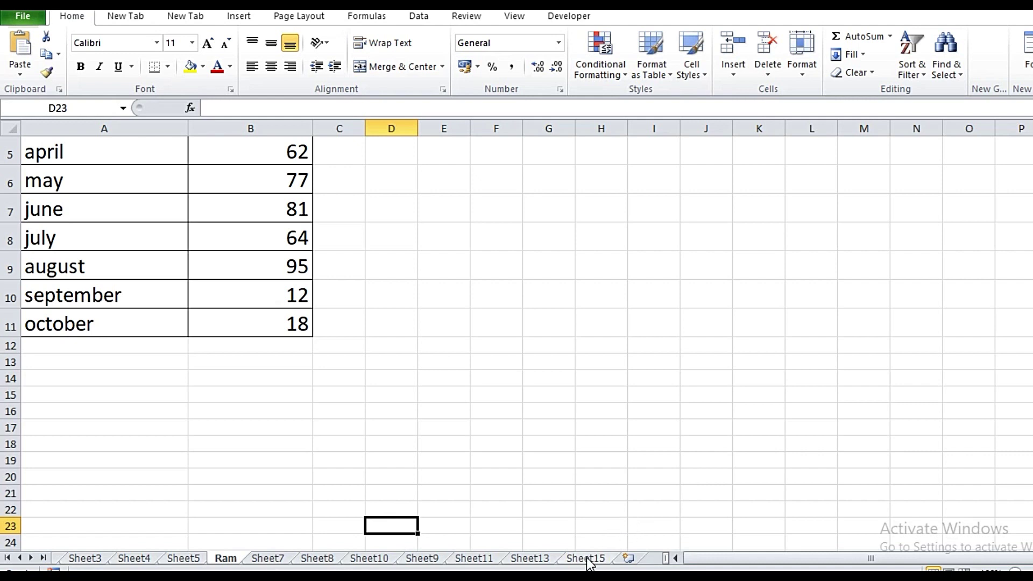
# Step: Move the Ram sheet so it sits before Sheet15
pyautogui.rightClick(233, 561)
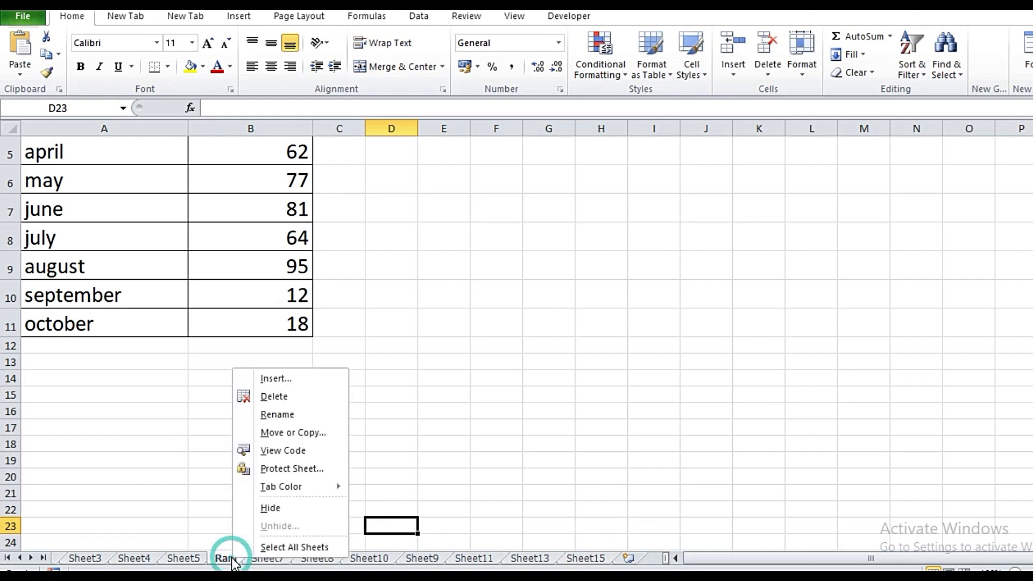
pyautogui.click(273, 436)
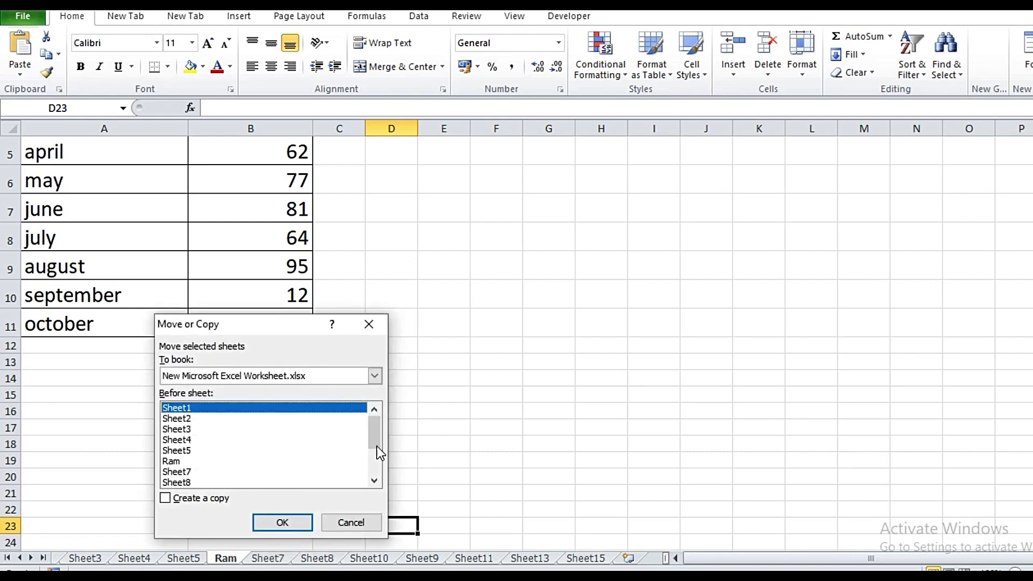
pyautogui.moveTo(376, 446); pyautogui.dragTo(377, 475)
pyautogui.click(190, 472)
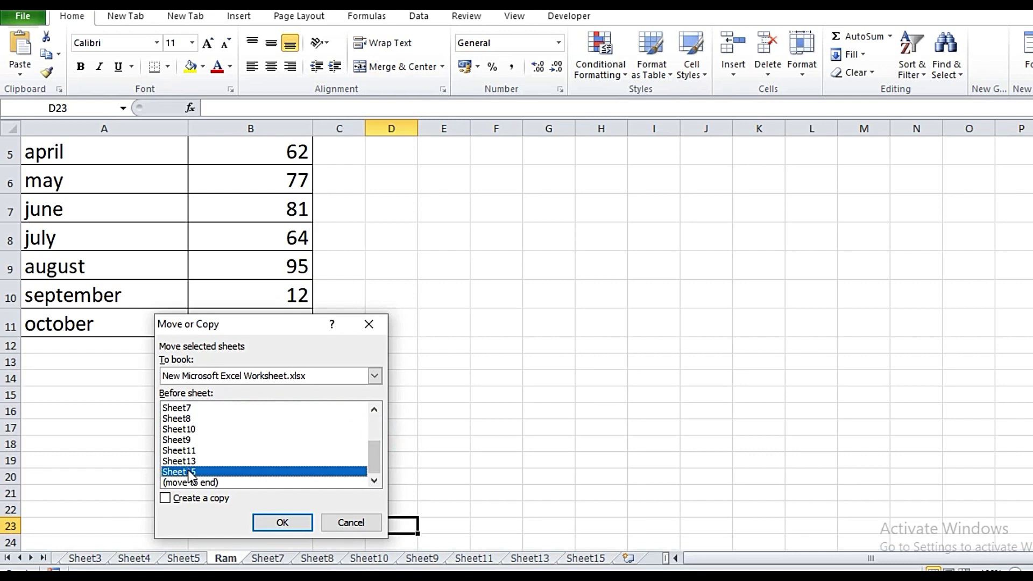
pyautogui.click(283, 523)
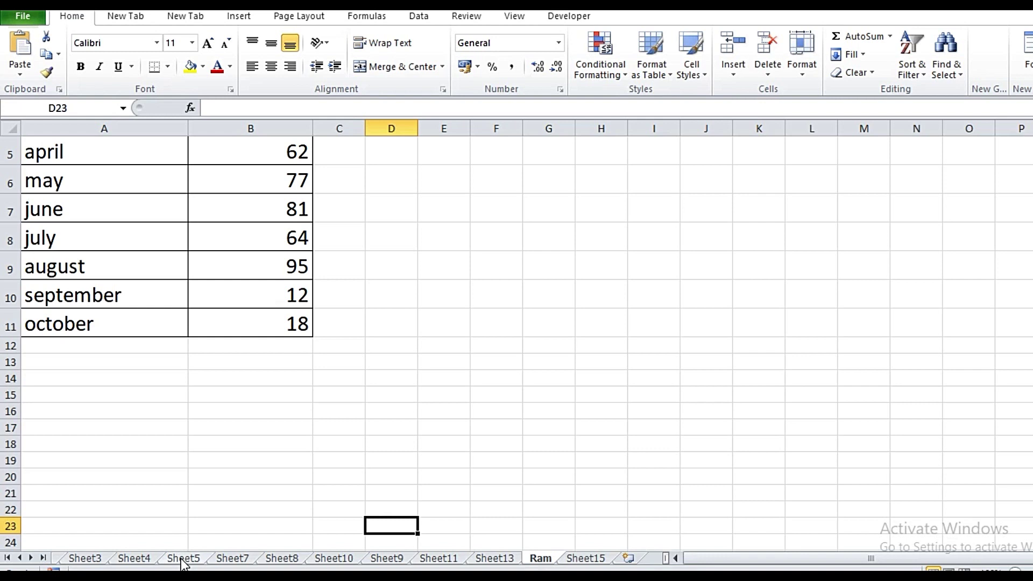
# Step: Move the Ram sheet again, this time before Sheet5
pyautogui.rightClick(544, 560)
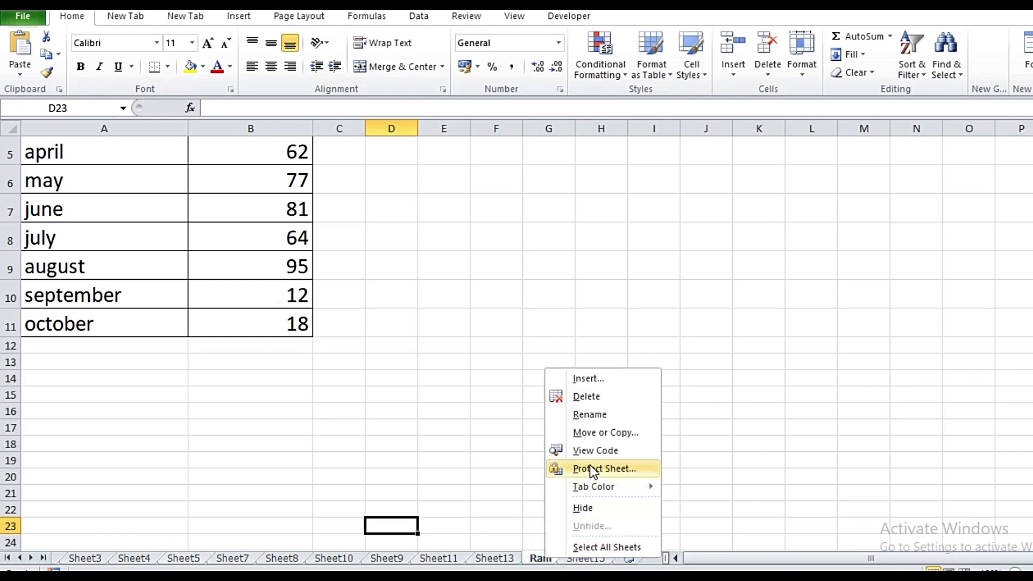
pyautogui.click(589, 434)
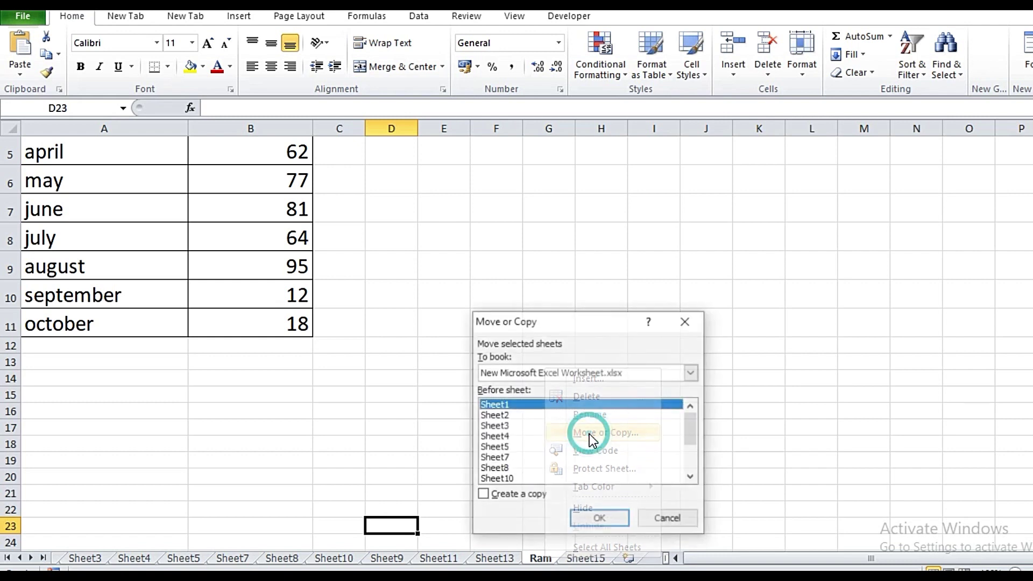
pyautogui.click(500, 447)
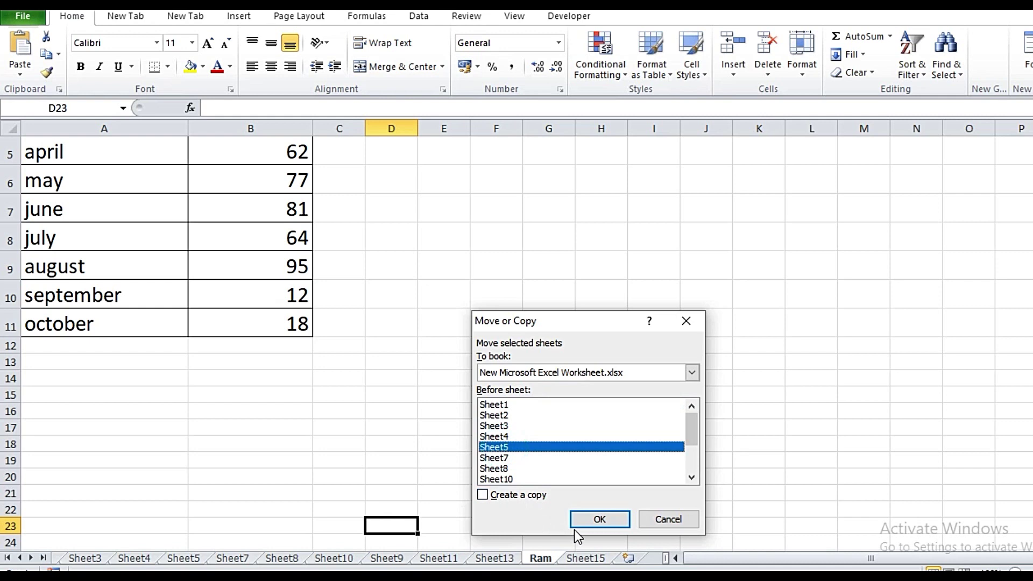
pyautogui.click(596, 520)
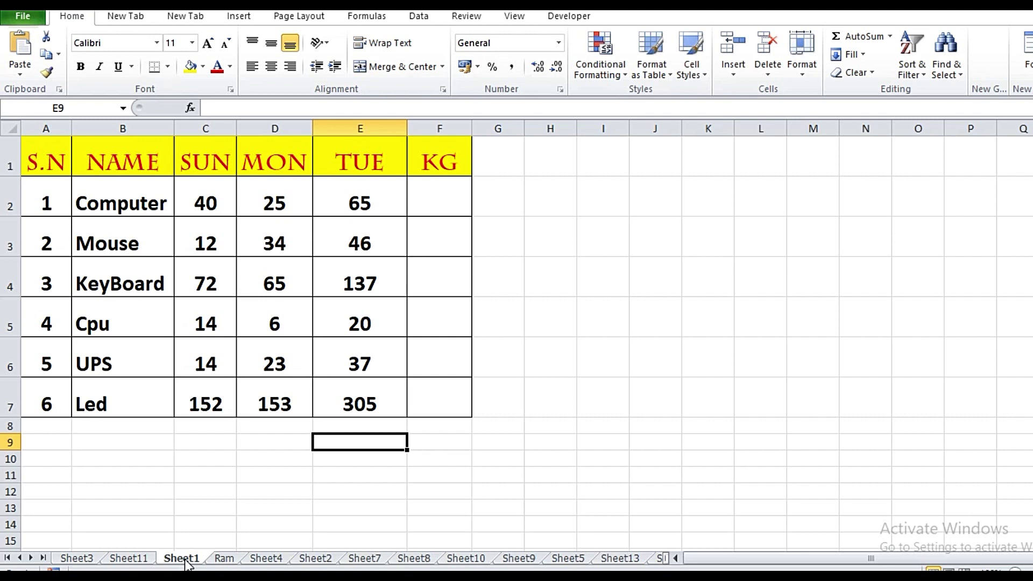
# Step: Protect Sheet1 with a password, entering it twice to confirm
pyautogui.rightClick(186, 563)
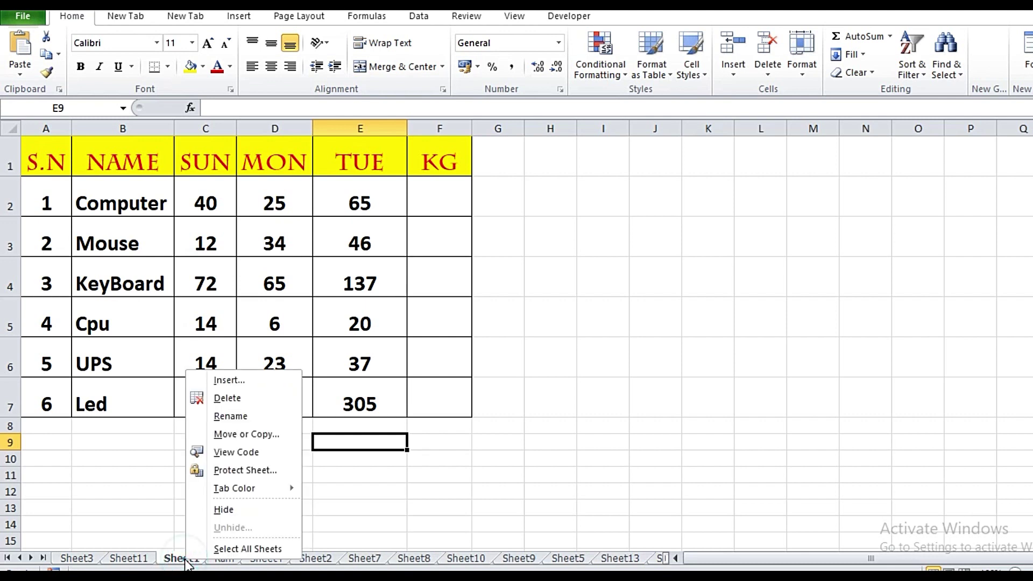
pyautogui.click(235, 471)
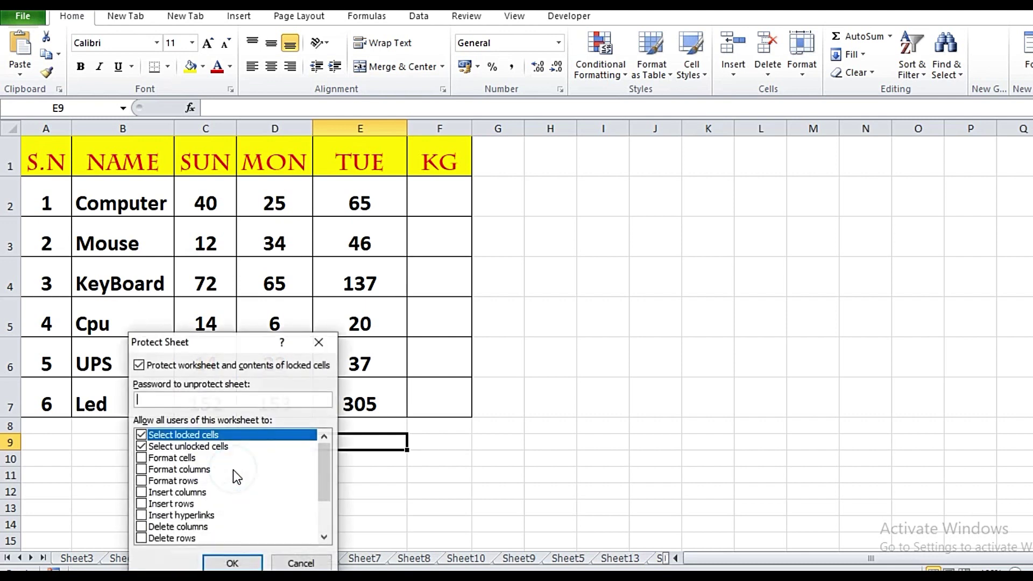
pyautogui.click(166, 397)
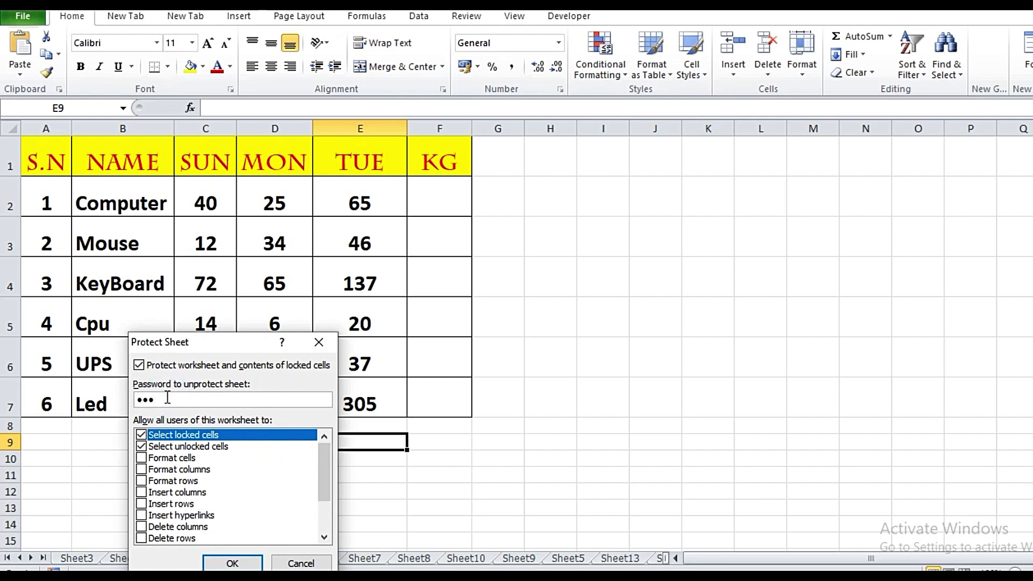
pyautogui.click(231, 562)
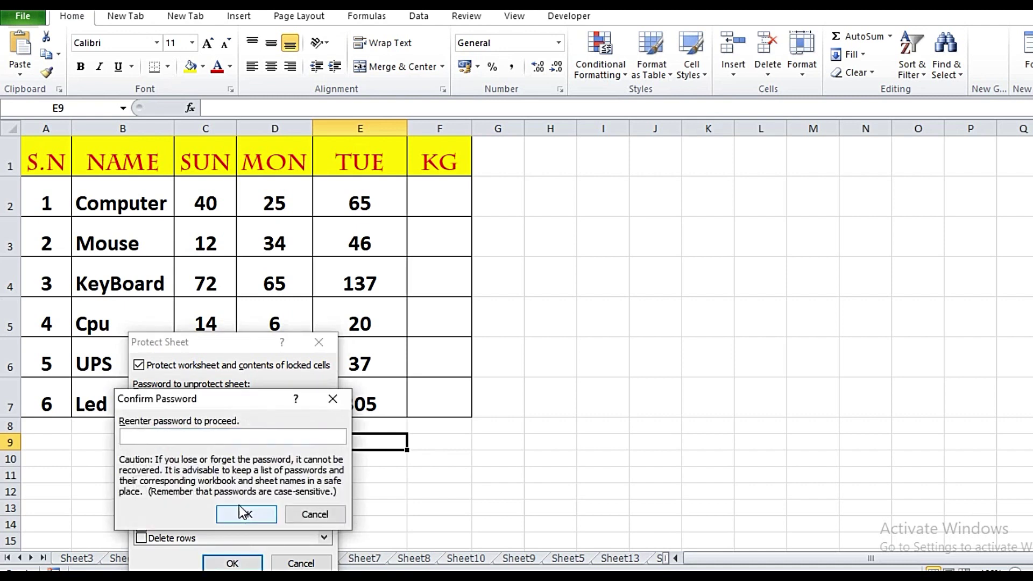
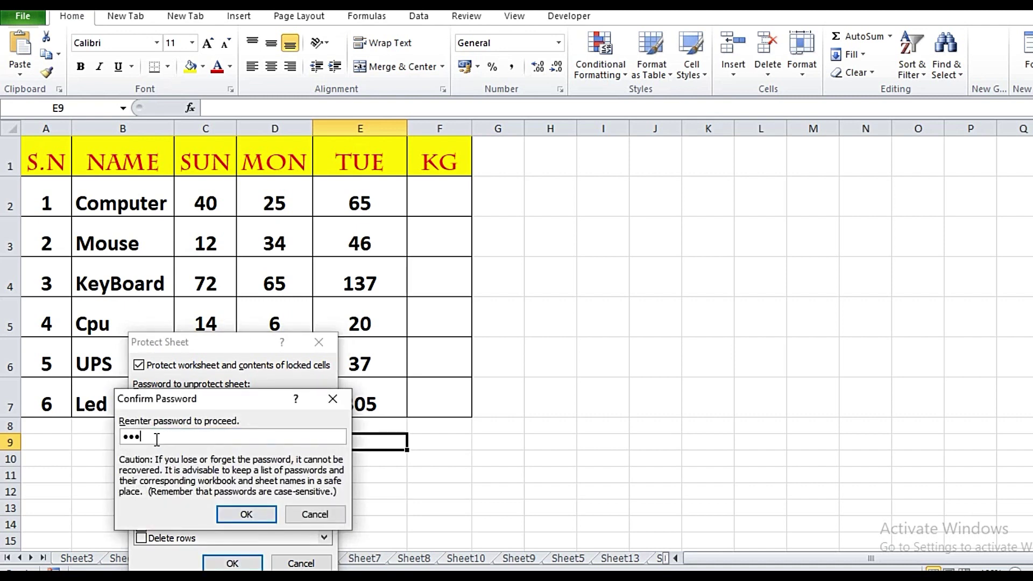
pyautogui.click(245, 514)
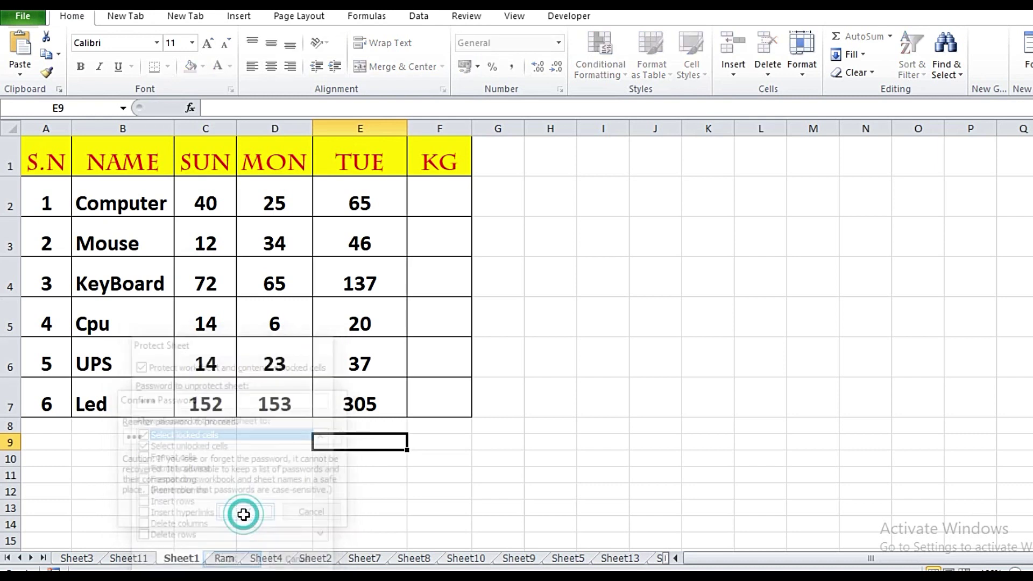
pyautogui.click(297, 389)
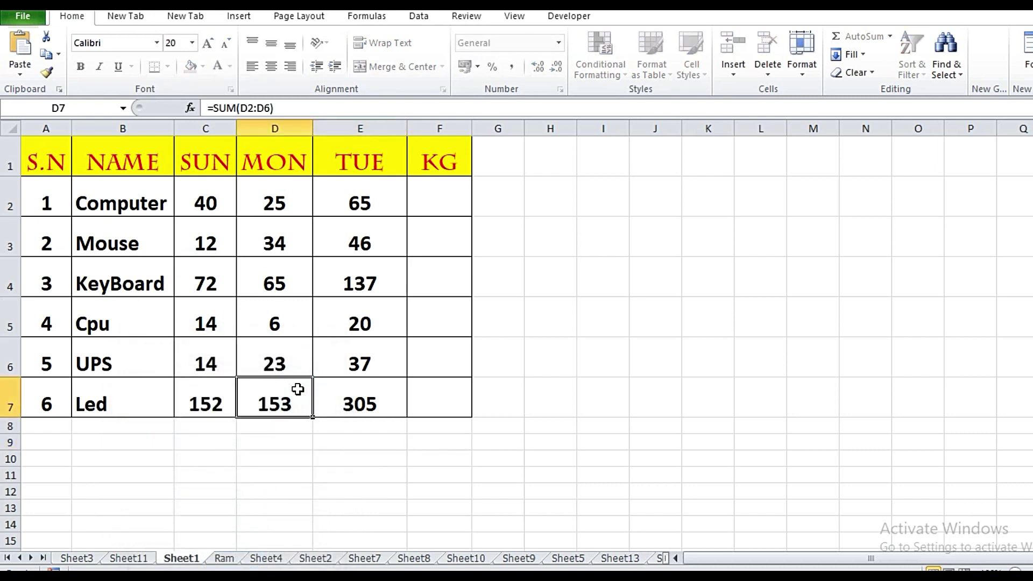
# Step: Try editing D7, E5 and B4, dismissing each protected-cell warning
pyautogui.doubleClick(298, 389)
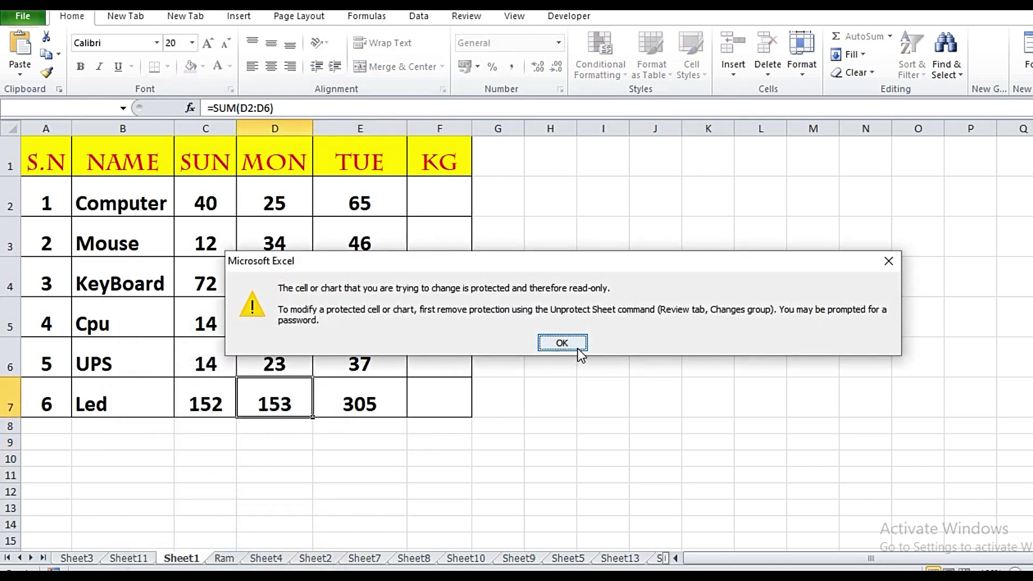
pyautogui.click(574, 348)
pyautogui.doubleClick(374, 322)
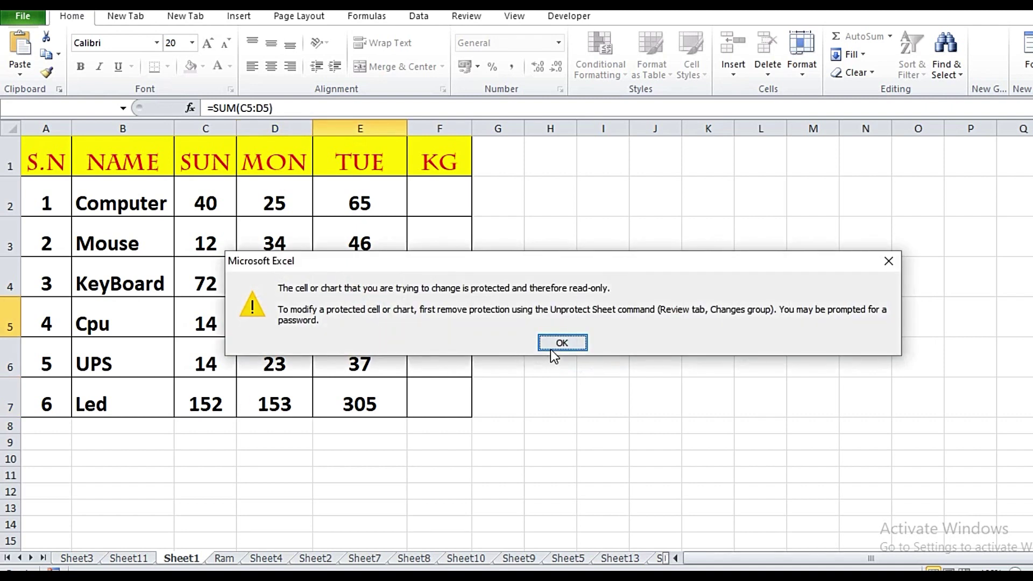
pyautogui.click(549, 348)
pyautogui.doubleClick(167, 289)
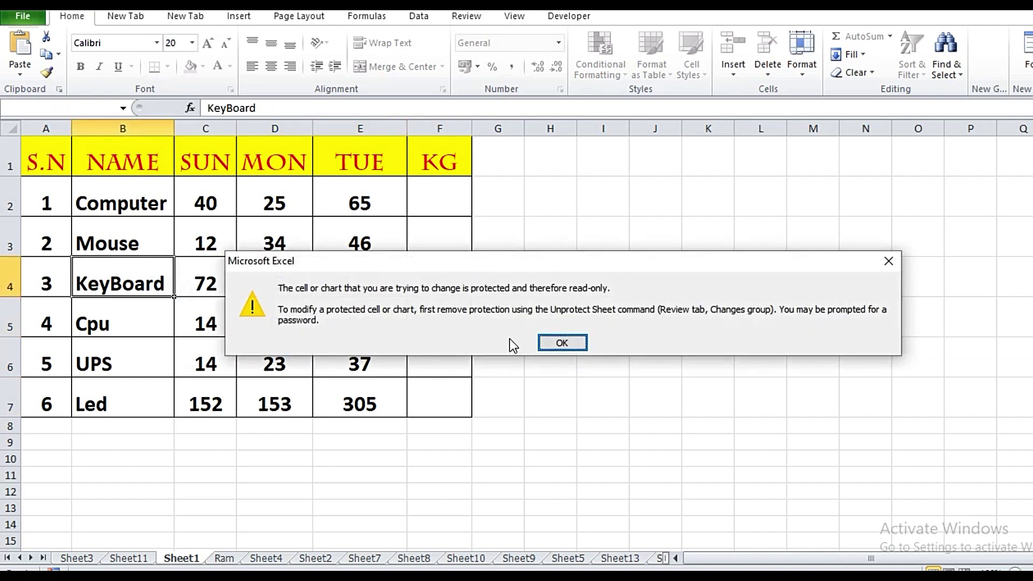
pyautogui.click(563, 342)
pyautogui.click(224, 373)
pyautogui.click(338, 519)
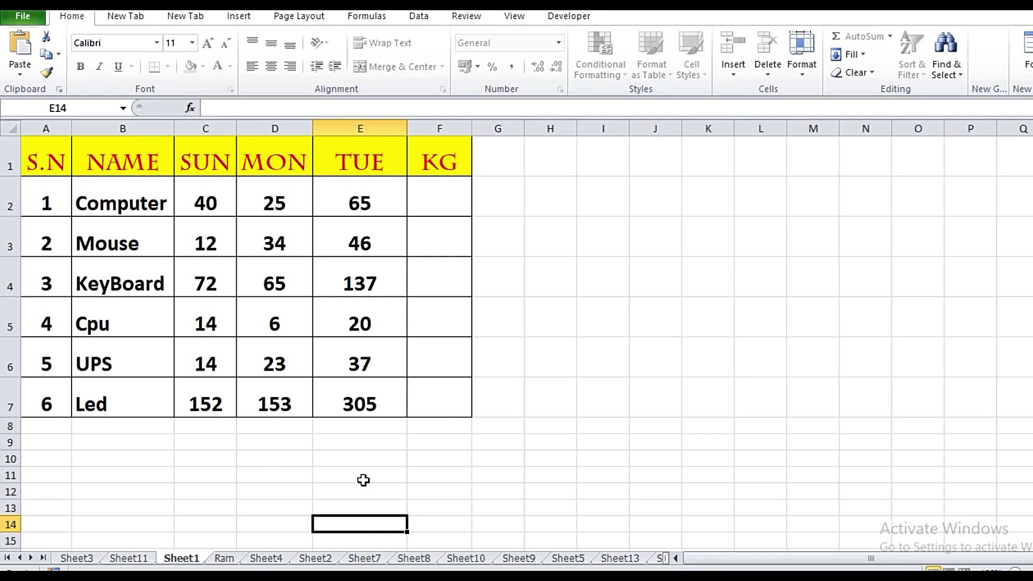
# Step: Unprotect Sheet1 by entering its password
pyautogui.rightClick(179, 562)
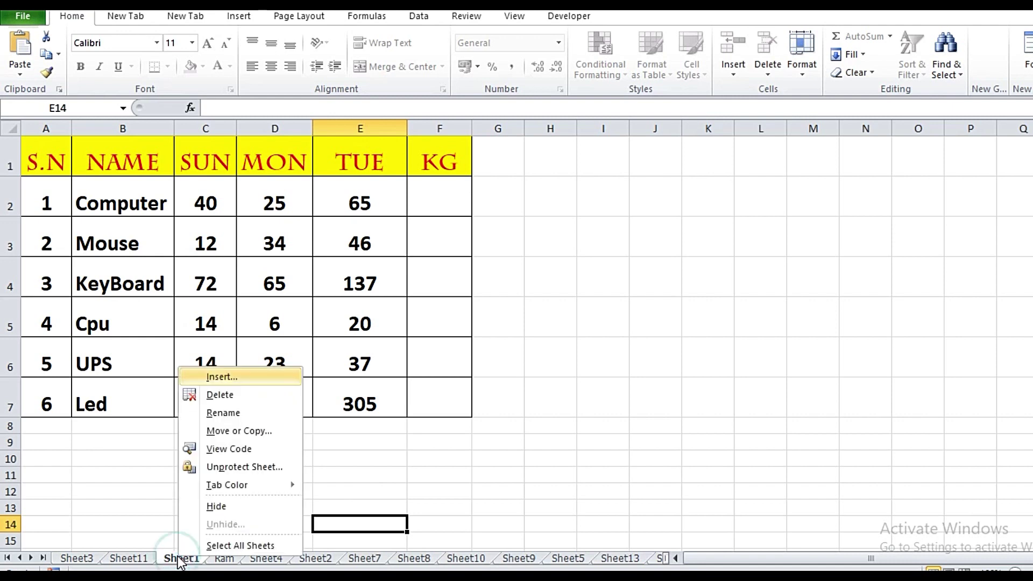
pyautogui.click(224, 468)
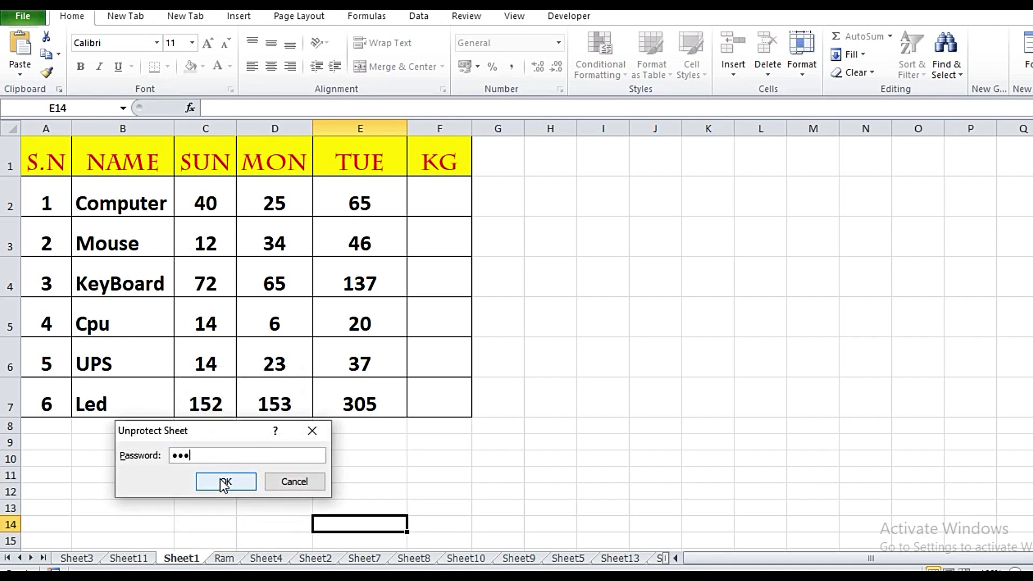
pyautogui.click(224, 481)
# Step: Enter ccv in C7, 85 in D6 and 40 in E5
pyautogui.click(221, 405)
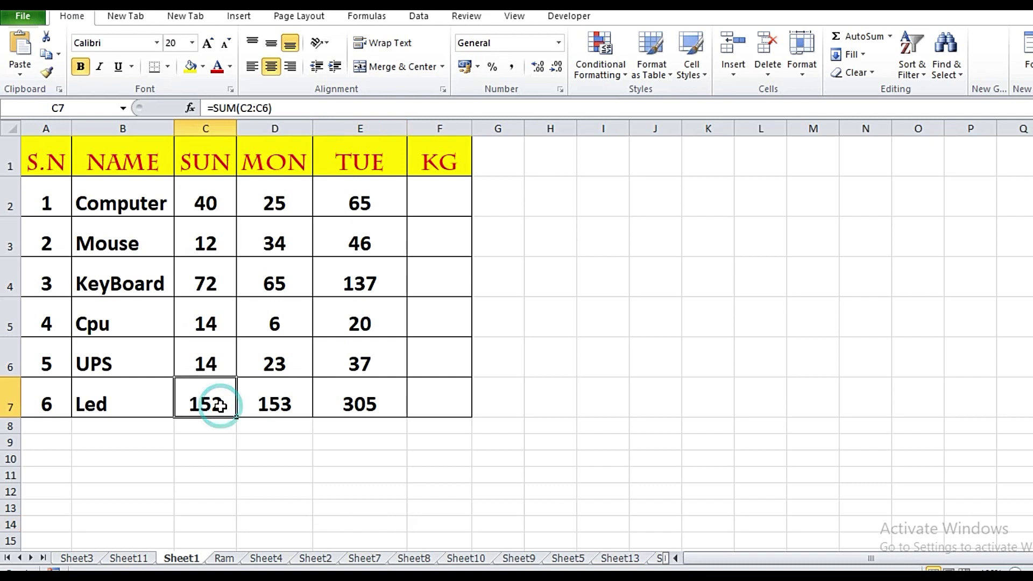
pyautogui.write('ccv')
pyautogui.click(275, 367)
pyautogui.write('85')
pyautogui.click(323, 459)
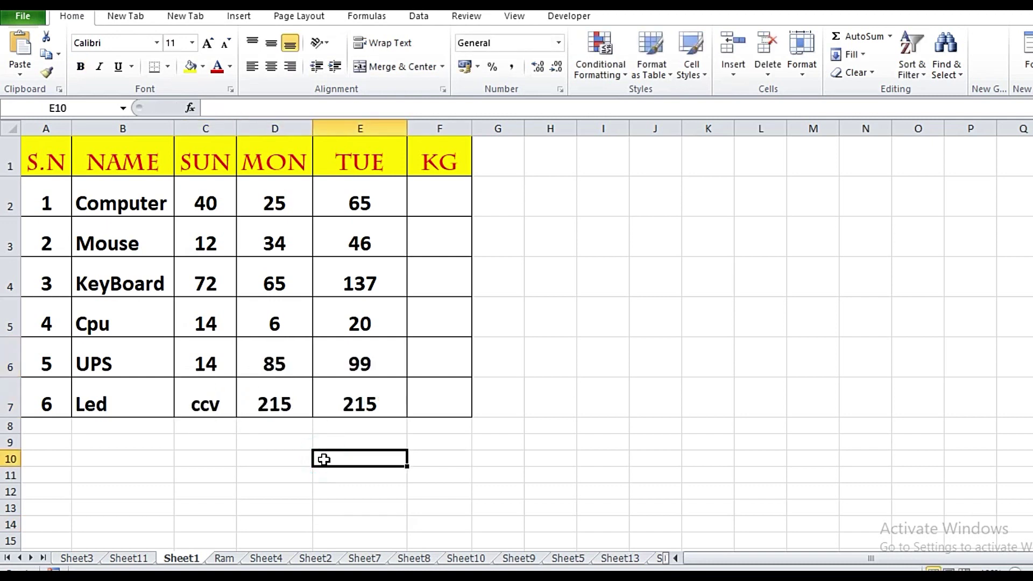
pyautogui.click(365, 324)
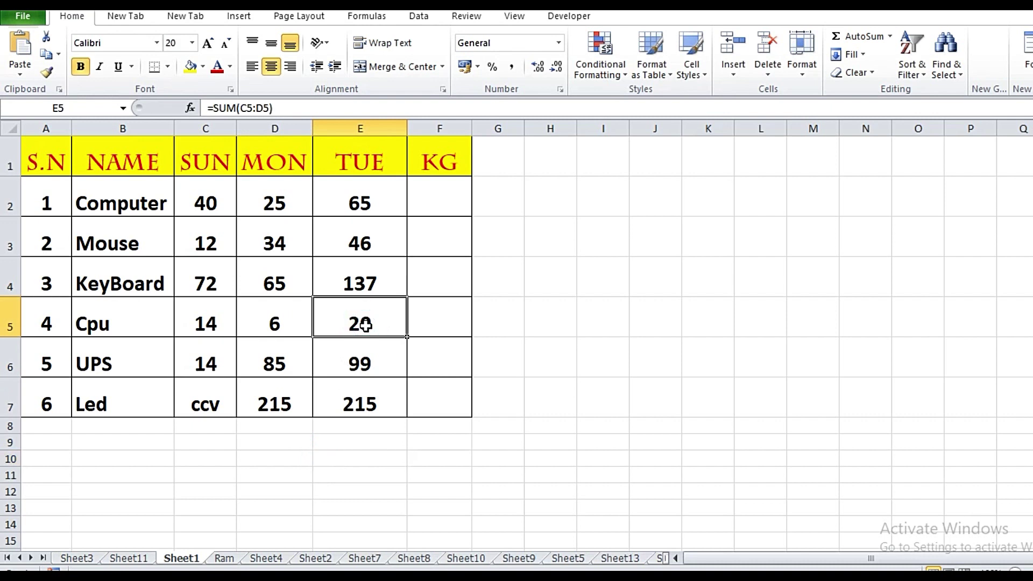
pyautogui.write('40')
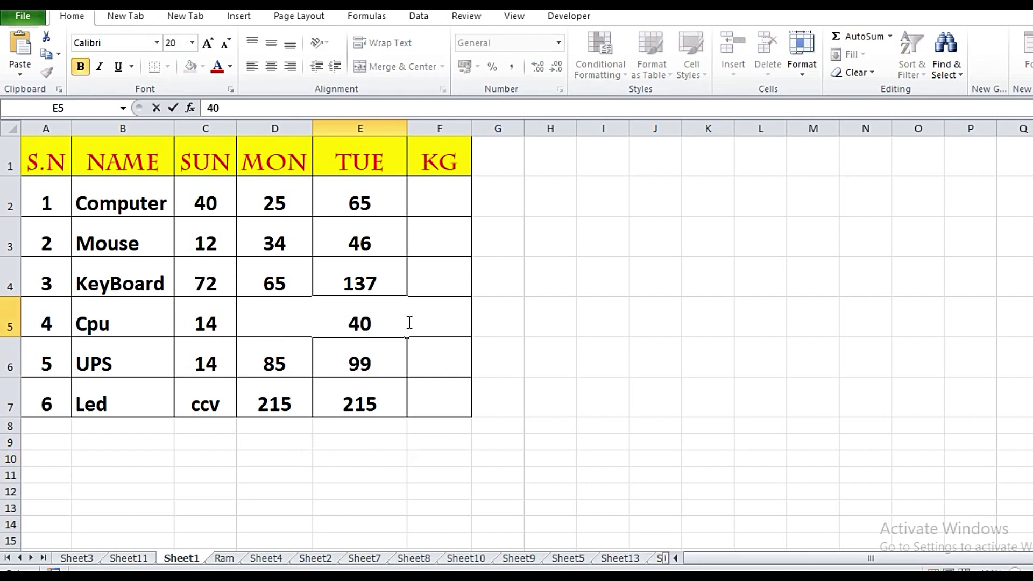
pyautogui.click(378, 456)
# Step: Type test text cvccx in D10, cvxcv in H6 and cvxcvx in K5
pyautogui.click(270, 456)
pyautogui.write('cvccx')
pyautogui.click(574, 342)
pyautogui.write('cvxcvx')
pyautogui.click(709, 314)
pyautogui.write('cvxcvx')
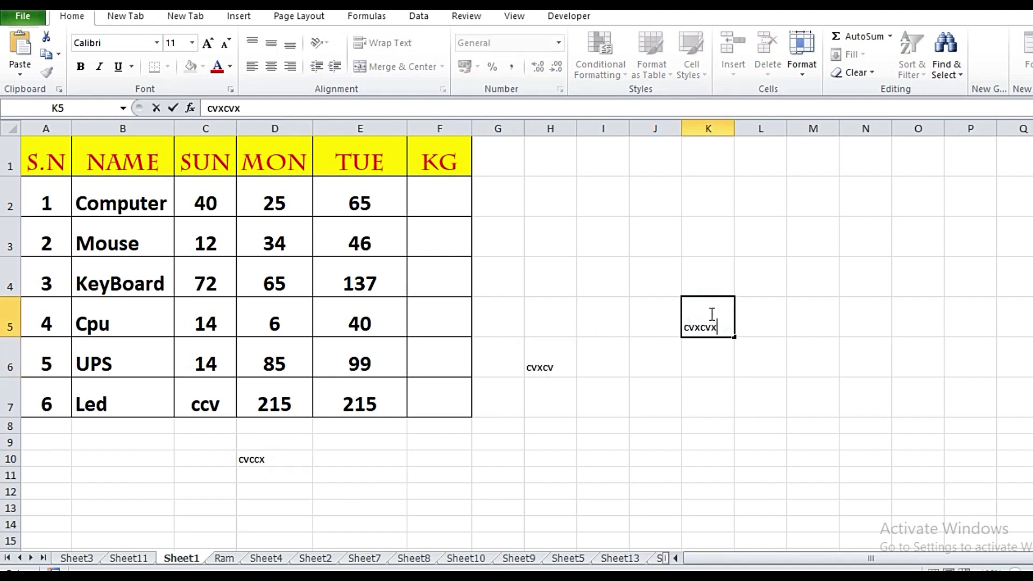
pyautogui.click(532, 467)
pyautogui.click(461, 478)
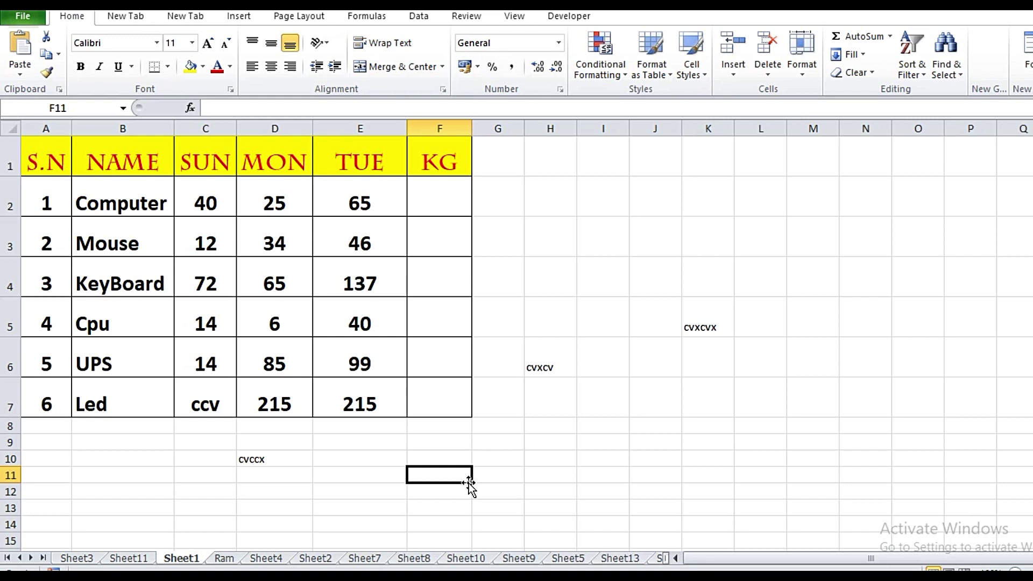
pyautogui.click(360, 491)
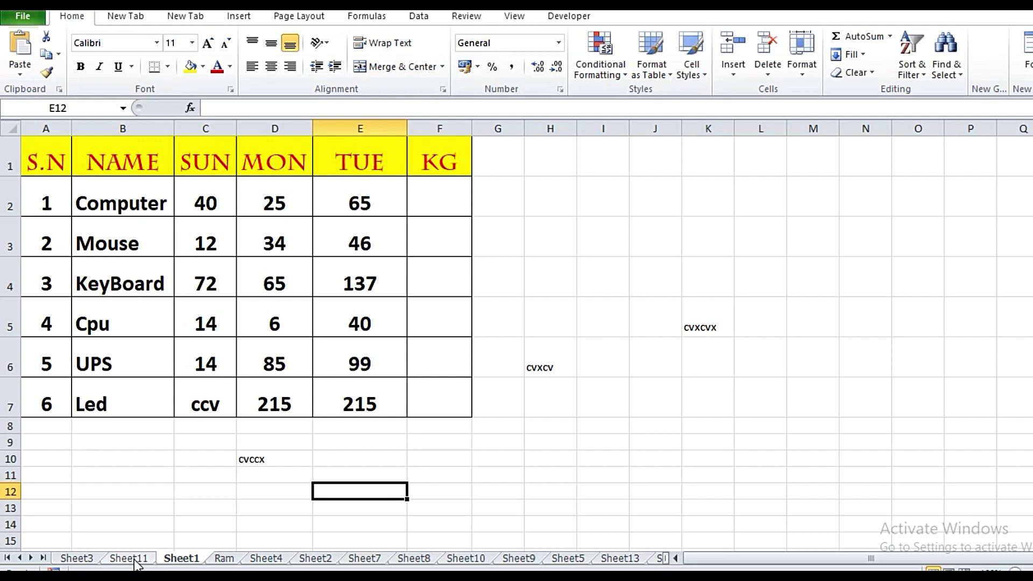
# Step: Colour the Sheet1 tab red to match the Ram sheet
pyautogui.rightClick(178, 562)
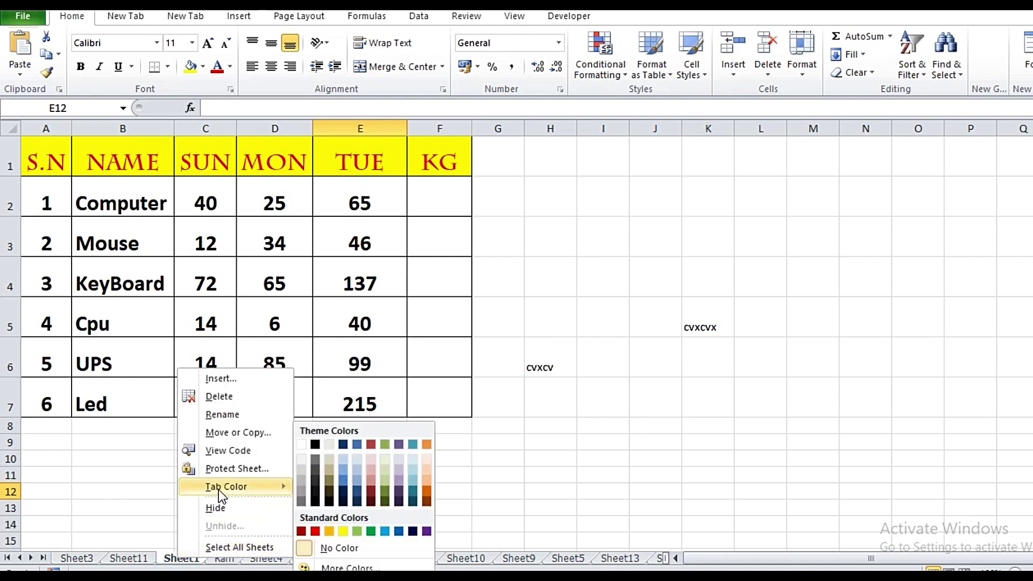
pyautogui.moveTo(227, 486)
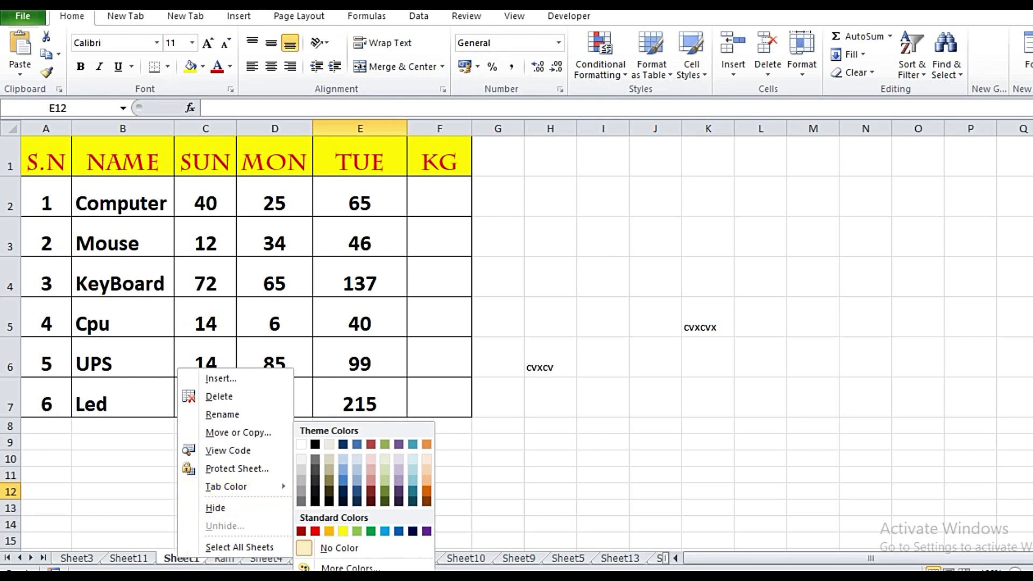
pyautogui.click(313, 531)
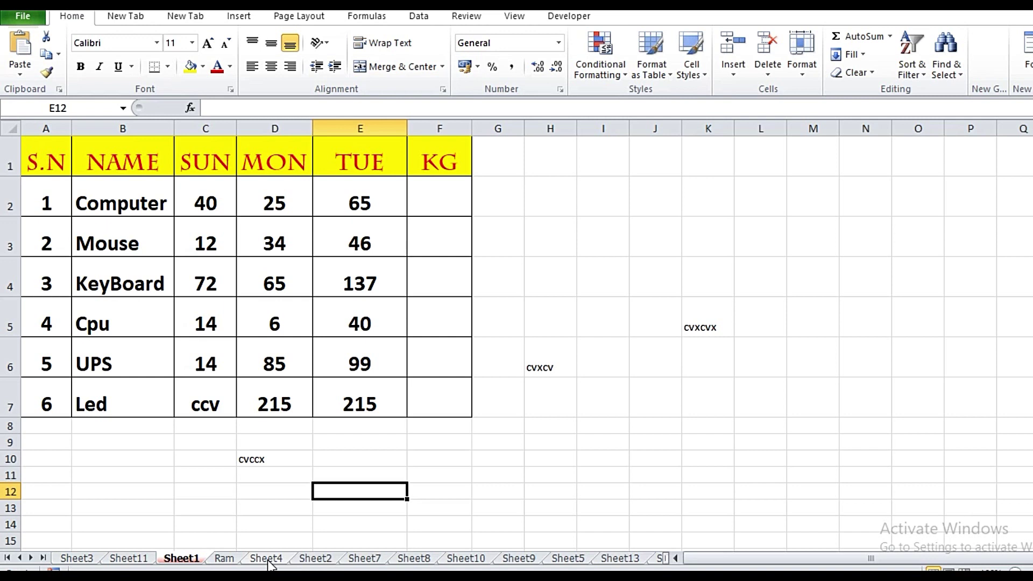
# Step: Hide Sheet1 using the sheet tab right-click menu
pyautogui.rightClick(266, 559)
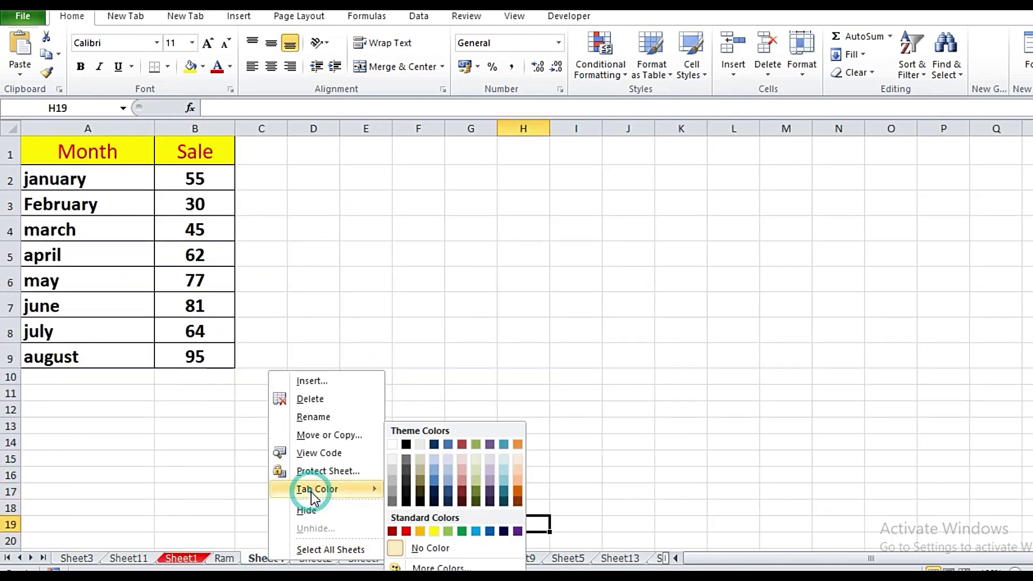
pyautogui.click(475, 531)
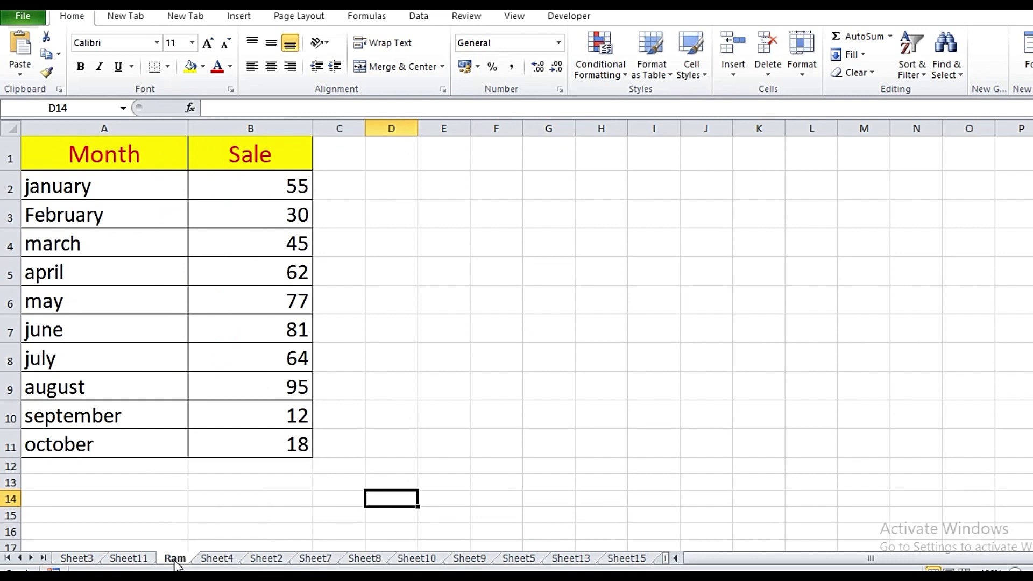
# Step: Hide the Ram sheet from its tab's right-click menu
pyautogui.rightClick(174, 563)
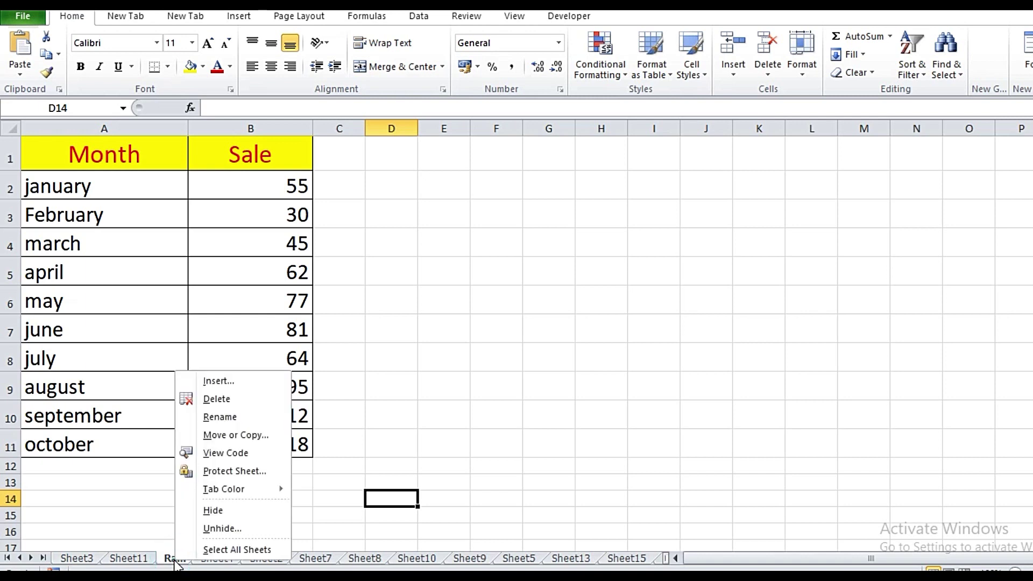
pyautogui.click(214, 510)
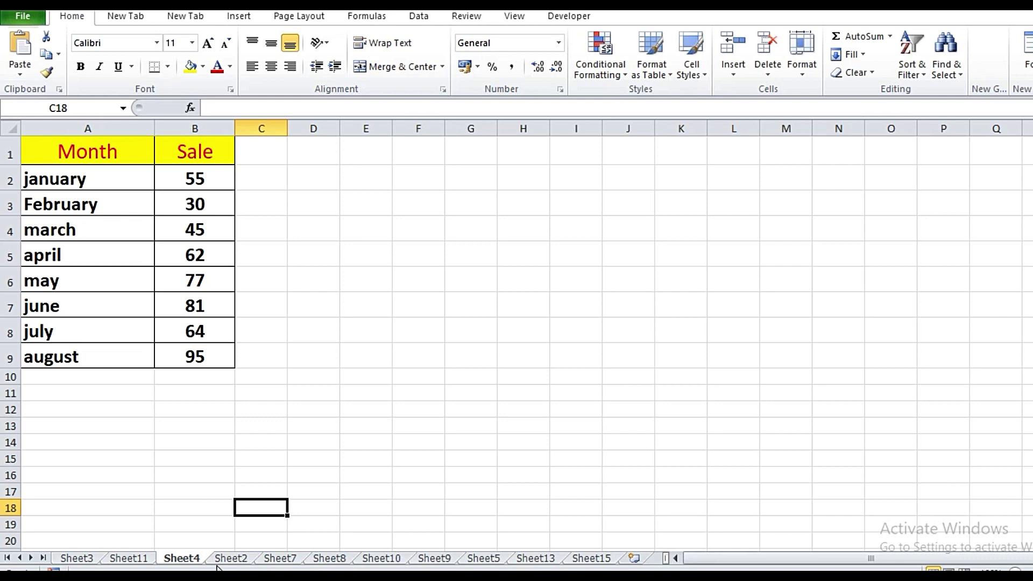
# Step: Unhide the Ram sheet through the Sheet4 tab's Unhide list, leaving Sheet1 hidden
pyautogui.rightClick(180, 562)
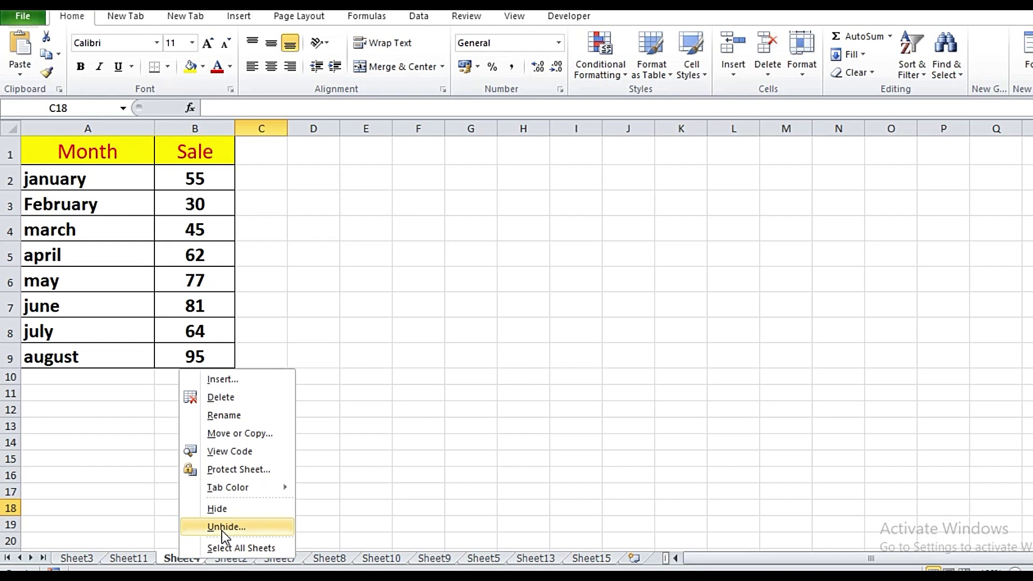
pyautogui.click(225, 527)
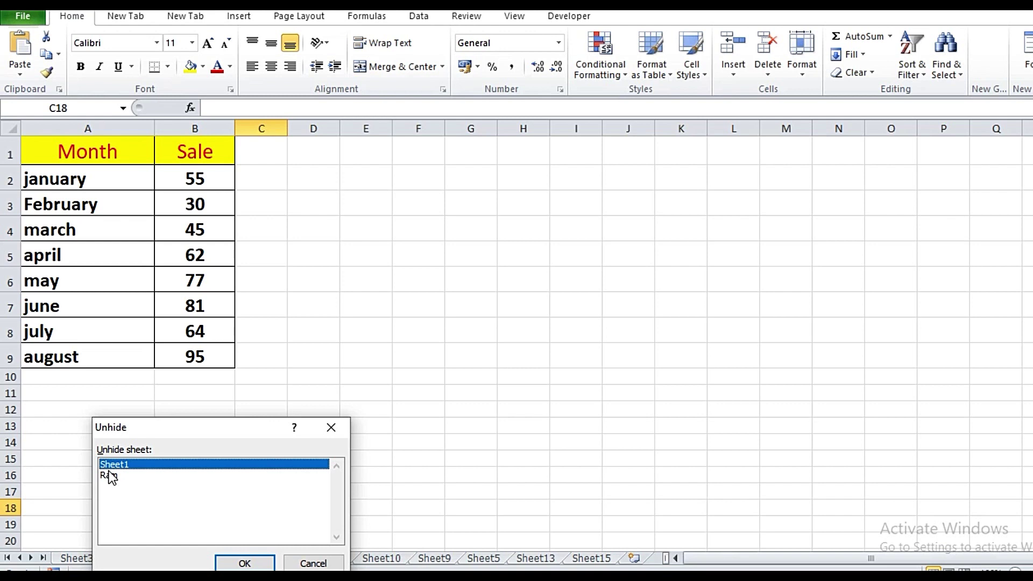
pyautogui.click(109, 479)
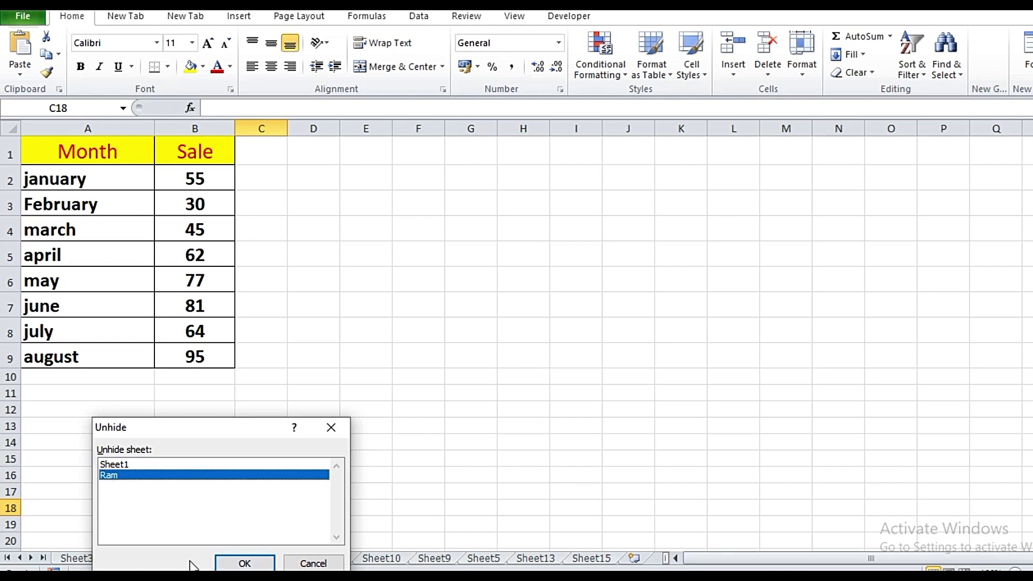
pyautogui.click(244, 563)
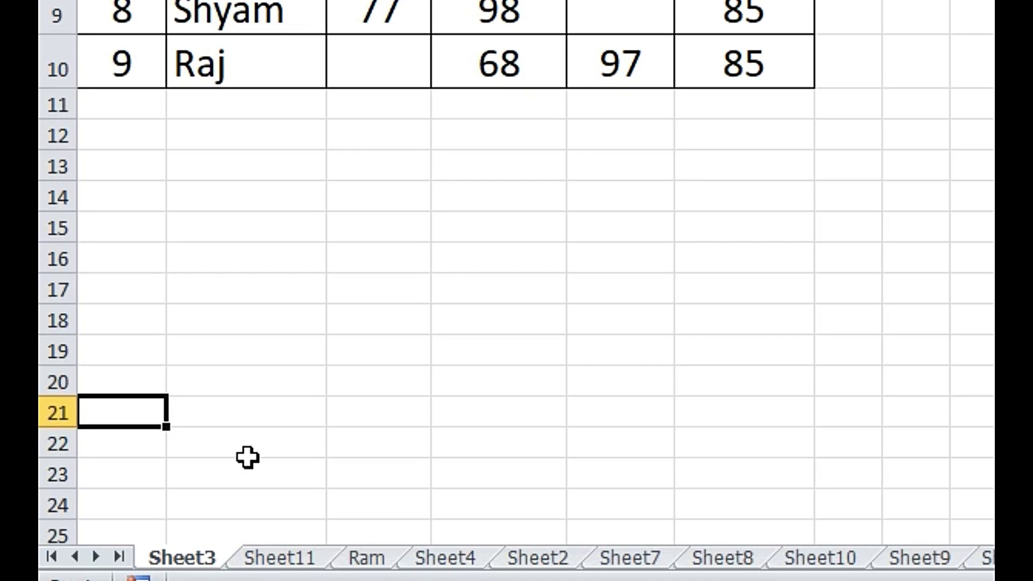
# Step: Group every workbook sheet using Select All Sheets from the Sheet3 tab menu
pyautogui.rightClick(178, 563)
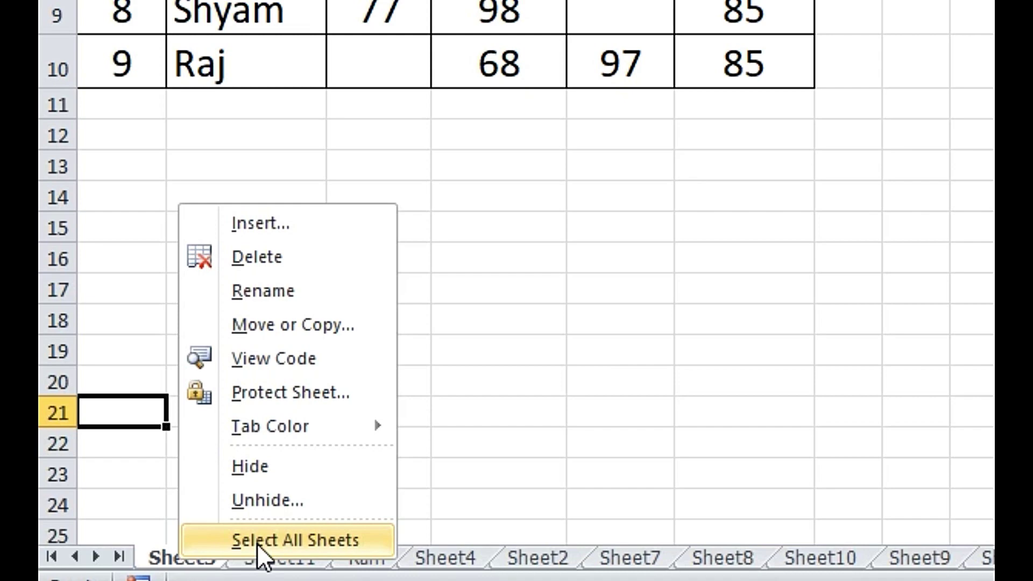
pyautogui.click(260, 551)
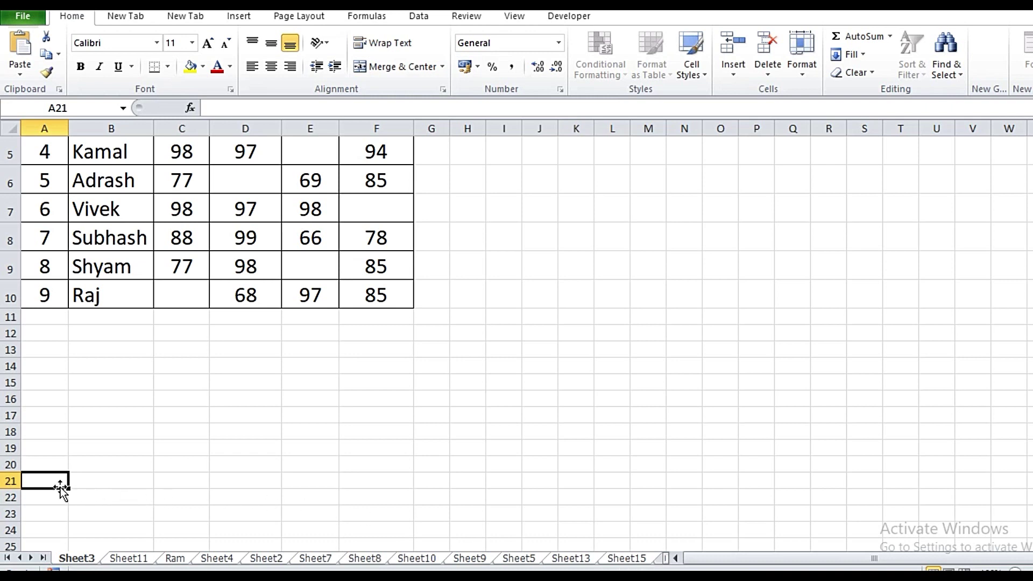
# Step: Enter the sample 'Is a good boy' sentence in A21 and verify it on Sheet11 and Ram
pyautogui.write('Mohan Is a good boy')
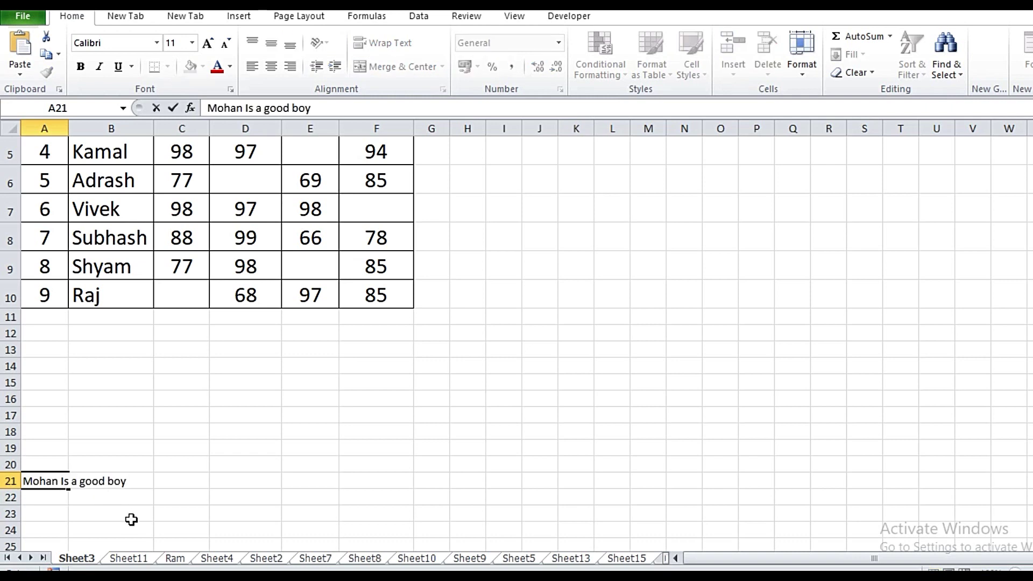
pyautogui.click(137, 518)
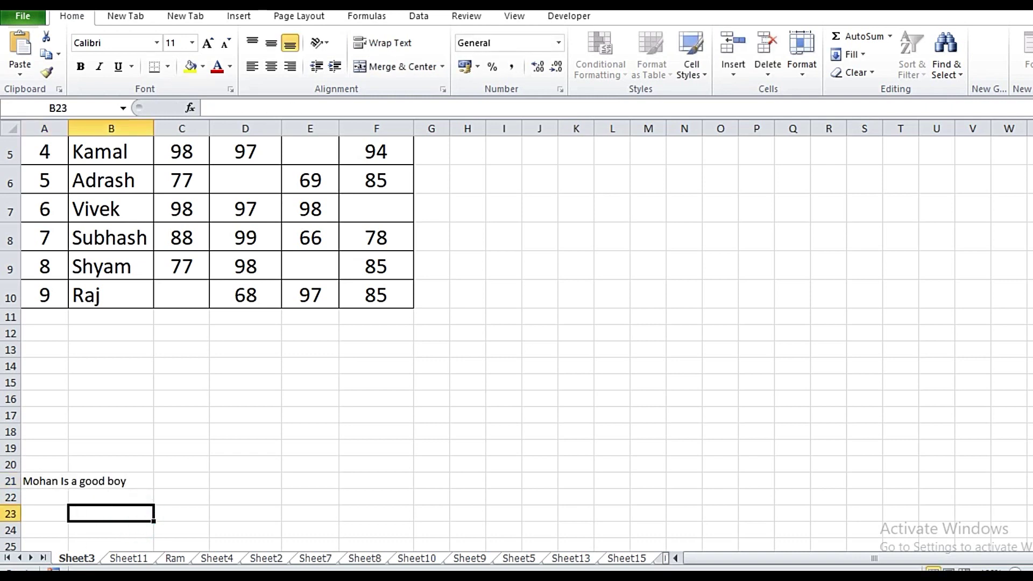
pyautogui.click(127, 559)
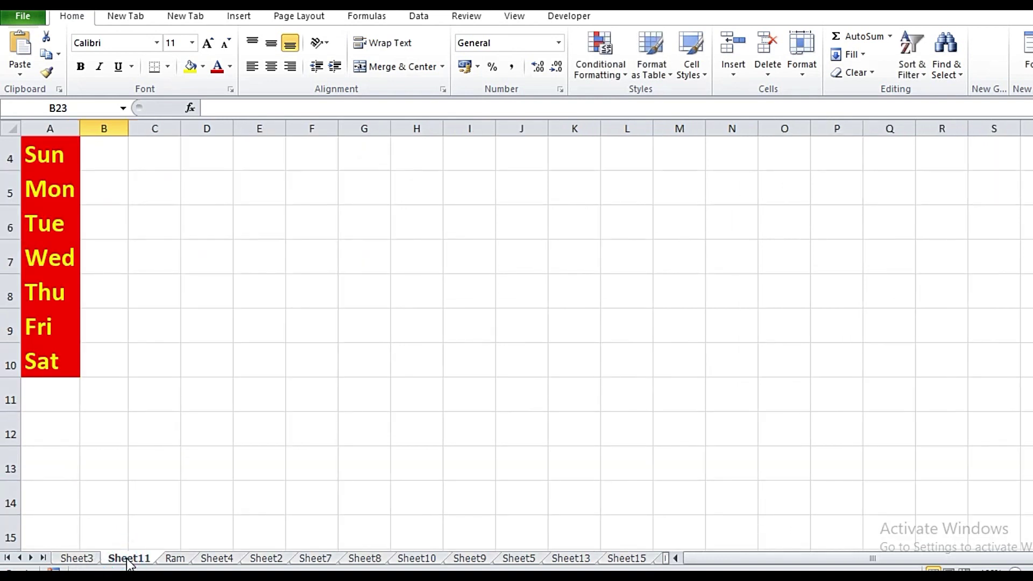
pyautogui.scroll(-3, 112, 529)
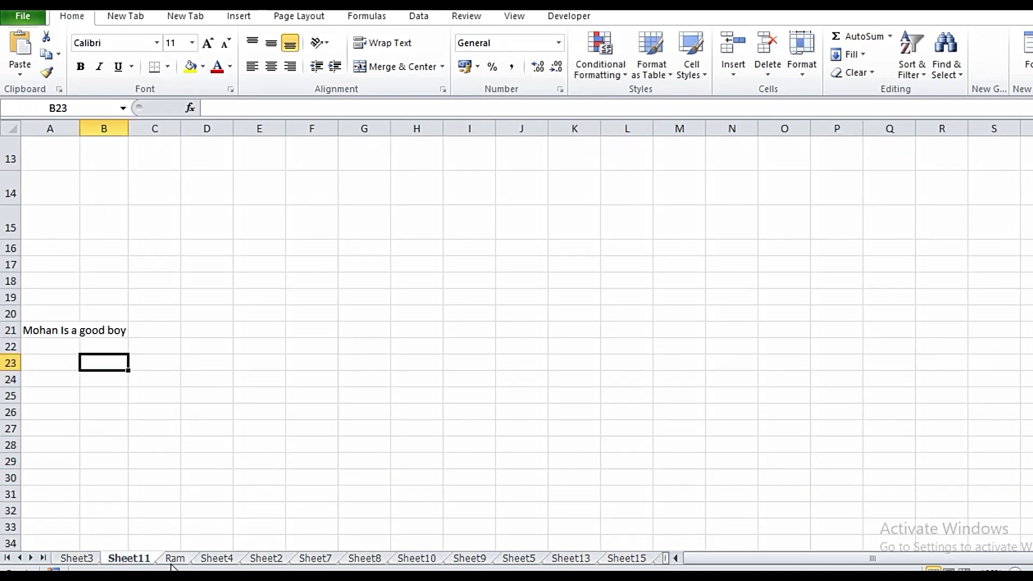
pyautogui.click(174, 558)
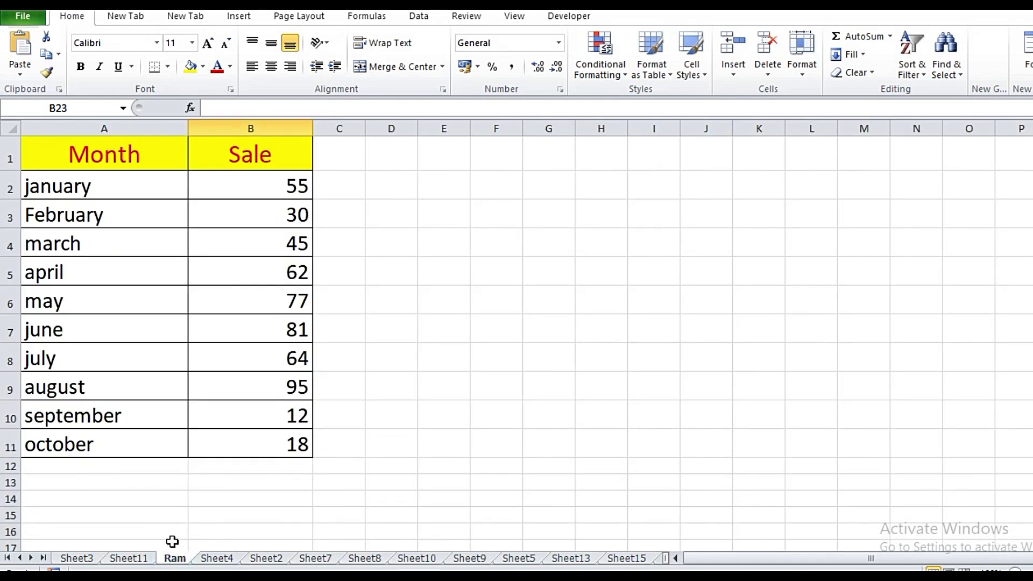
pyautogui.scroll(-1, 172, 542)
pyautogui.scroll(-1, 172, 542)
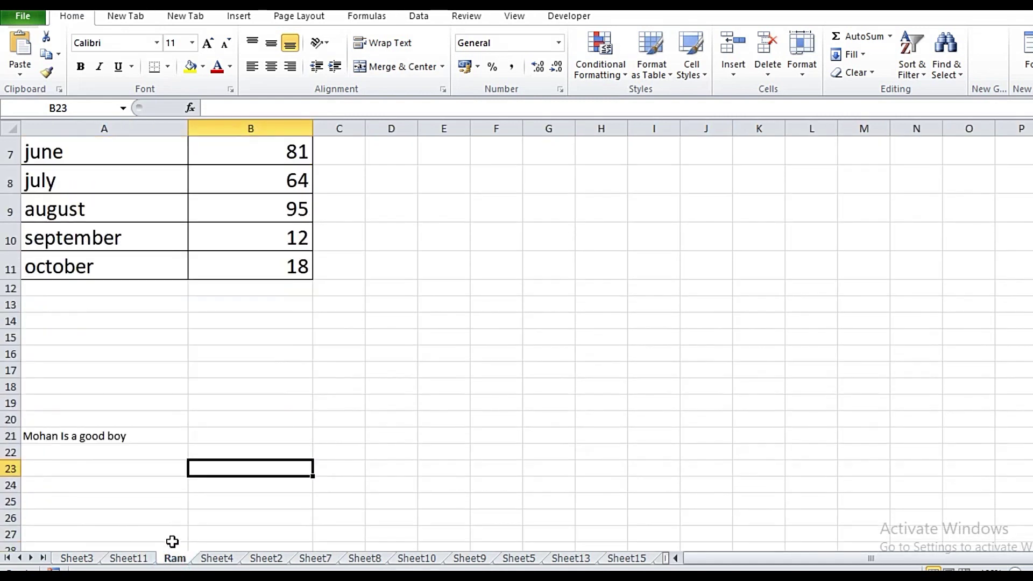
# Step: Confirm the A21 sentence on Sheet4, Sheet2, Sheet7, Sheet8, Sheet10, Sheet9, Sheet13 and Sheet15
pyautogui.click(216, 558)
pyautogui.scroll(-2, 173, 515)
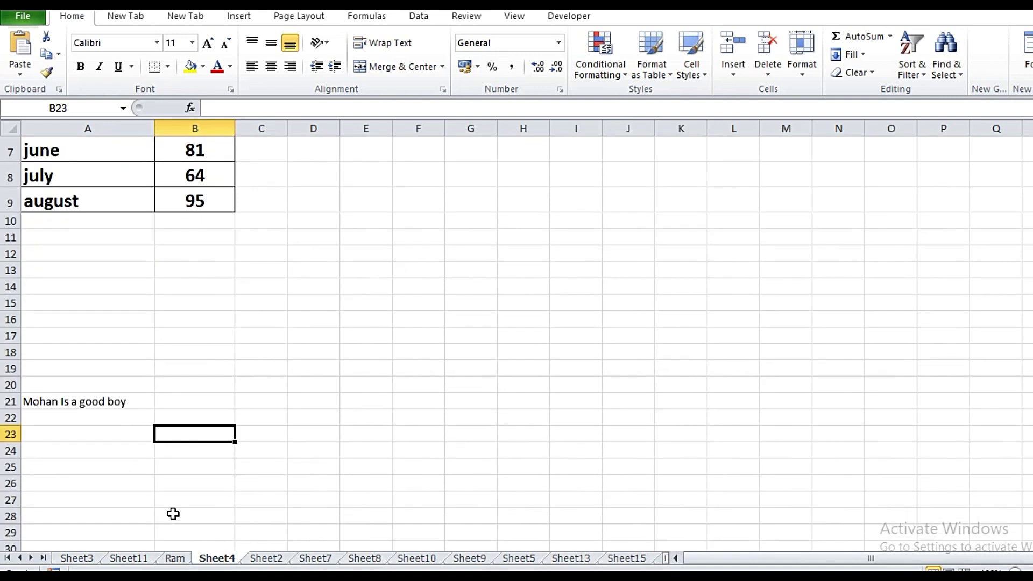
pyautogui.click(266, 558)
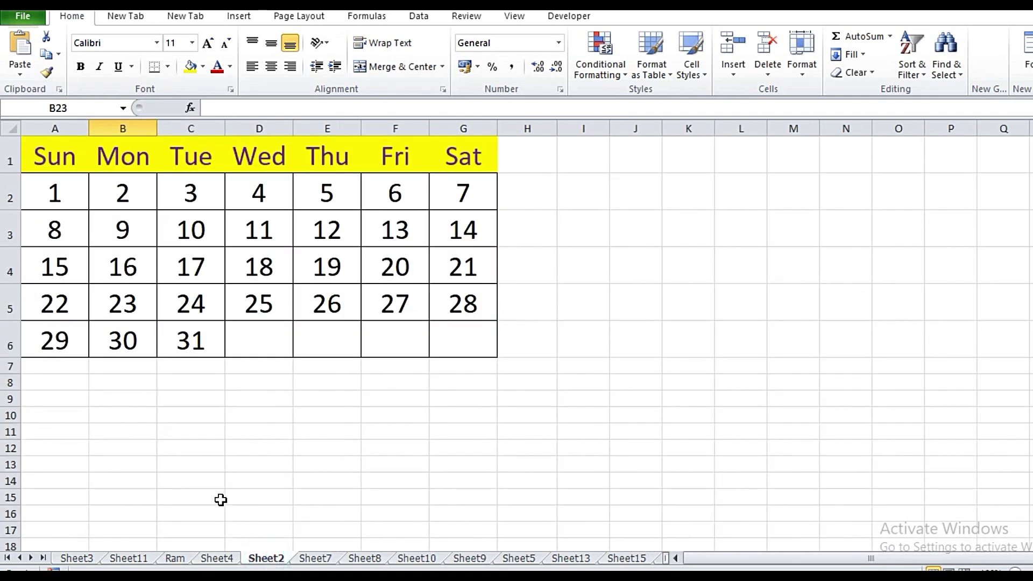
pyautogui.scroll(-1, 220, 500)
pyautogui.click(315, 558)
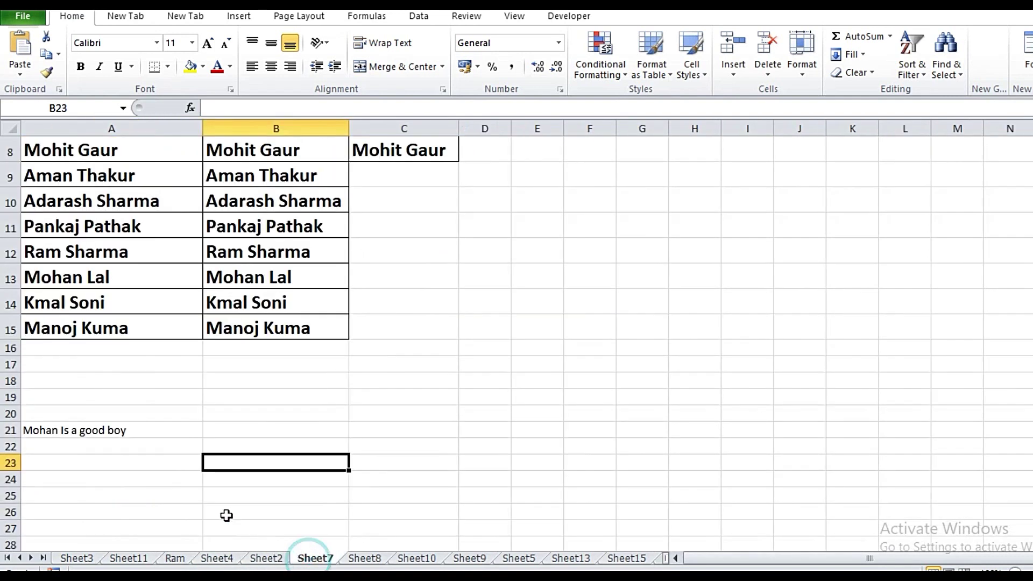
pyautogui.click(359, 558)
pyautogui.scroll(-2, 161, 468)
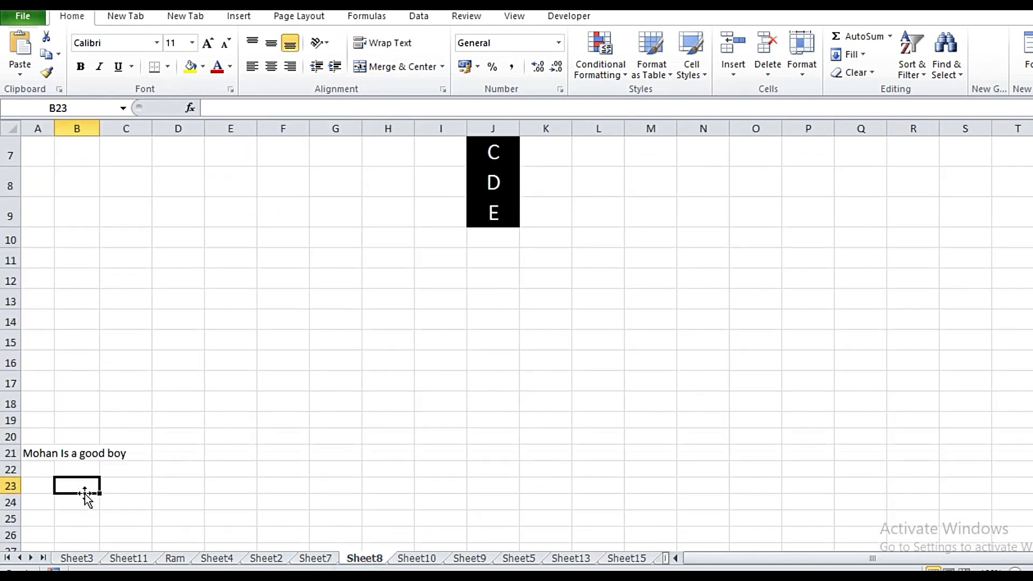
pyautogui.click(416, 559)
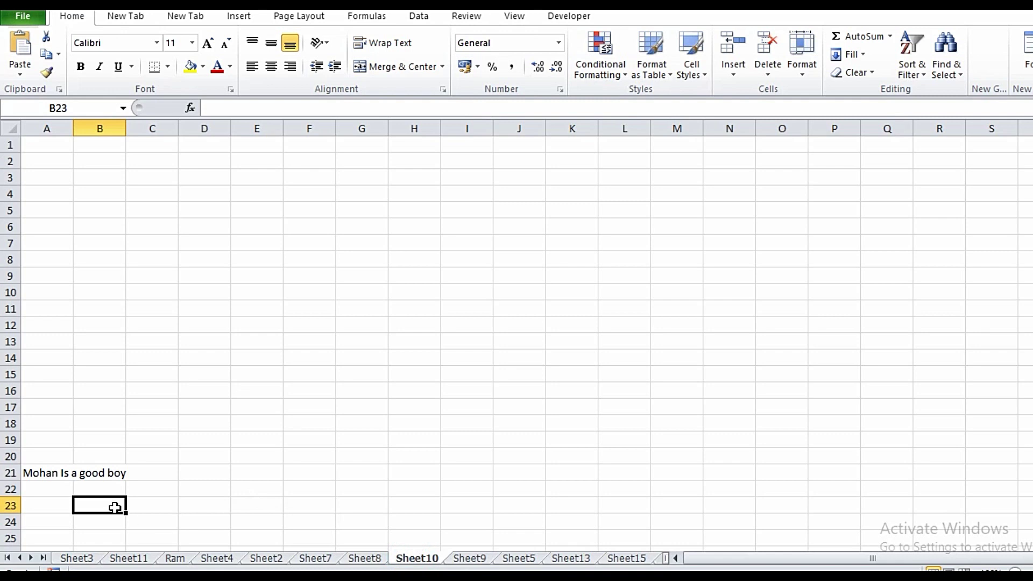
pyautogui.click(469, 558)
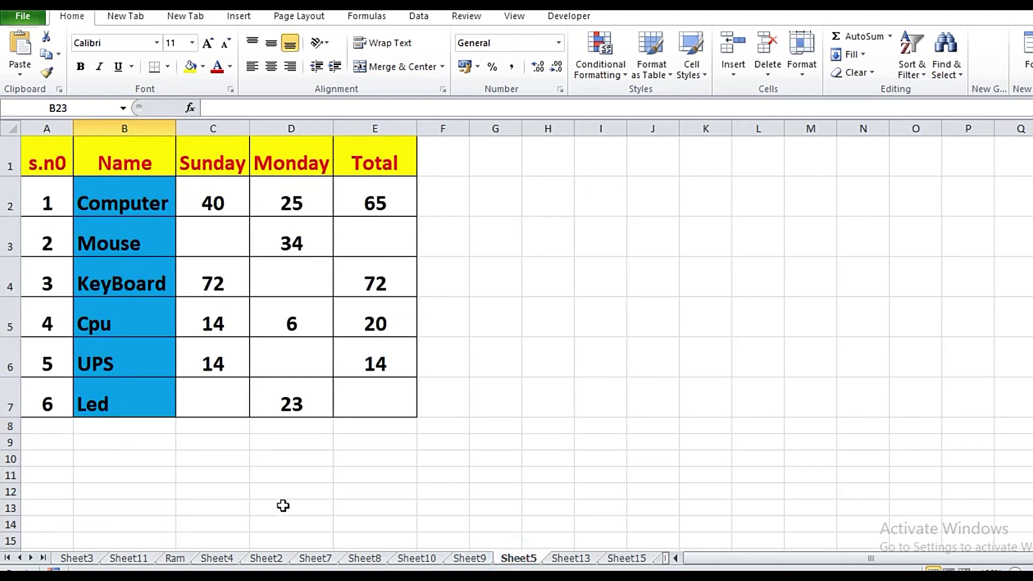
pyautogui.scroll(-2, 281, 504)
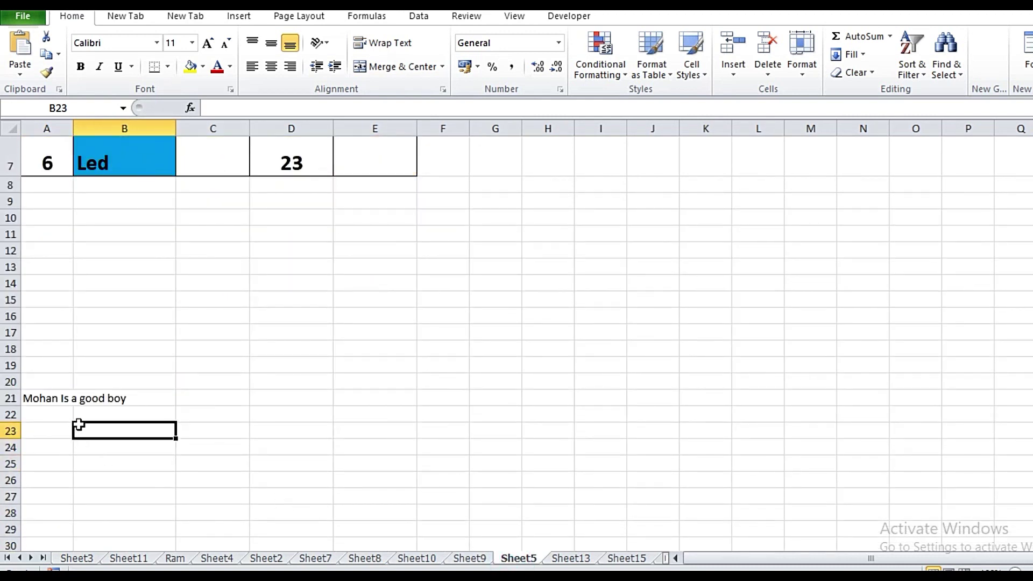
pyautogui.click(581, 558)
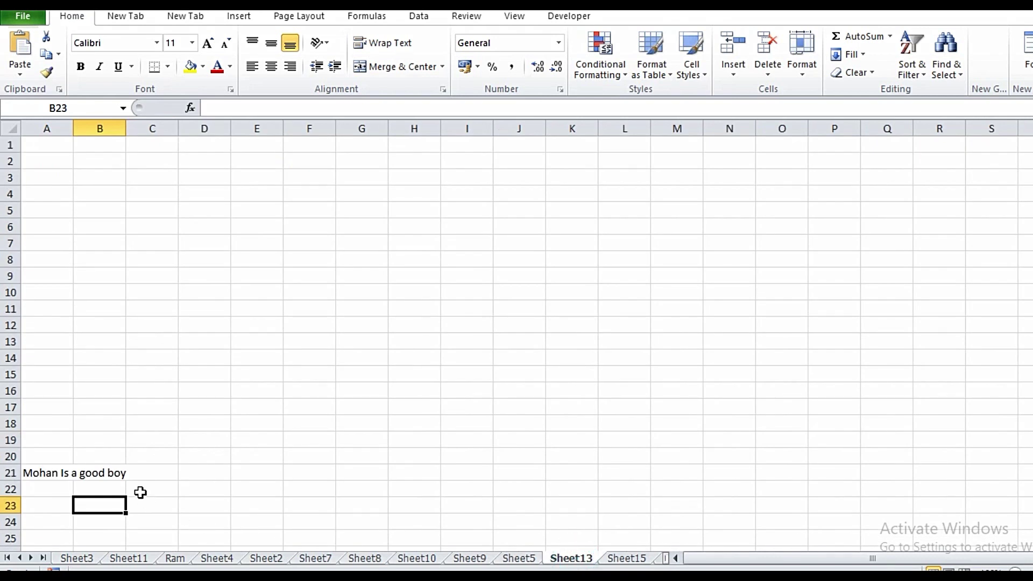
pyautogui.click(627, 558)
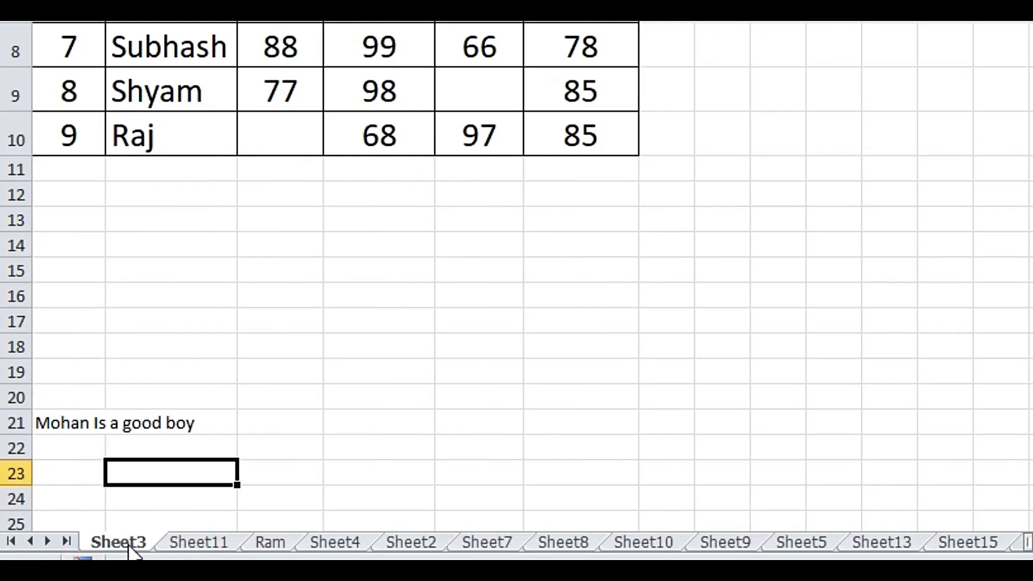
# Step: Regroup all sheets and enter 'Ram' in cell F18 on every sheet
pyautogui.rightClick(129, 544)
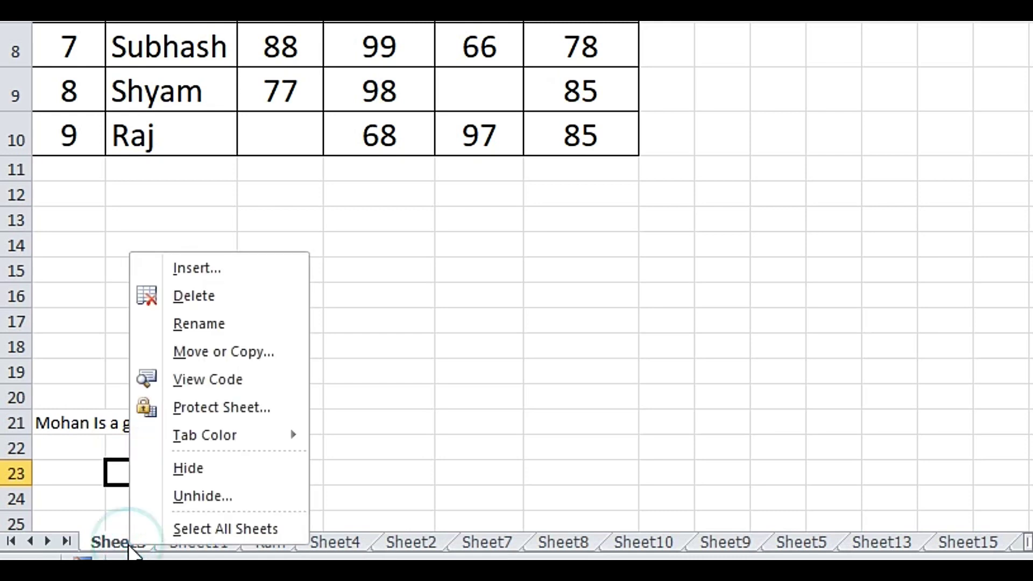
pyautogui.click(221, 531)
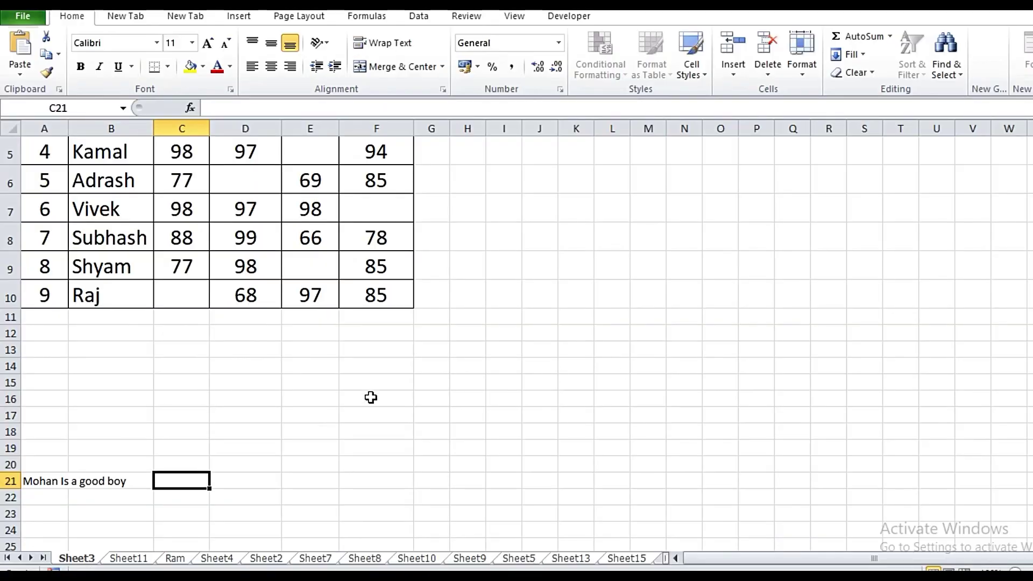
pyautogui.click(357, 432)
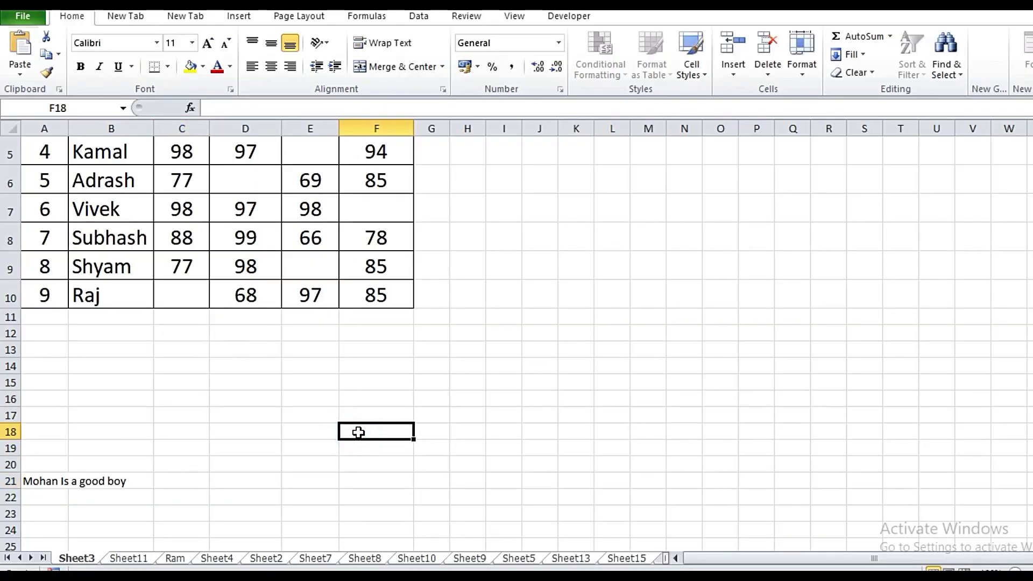
pyautogui.write('Ram')
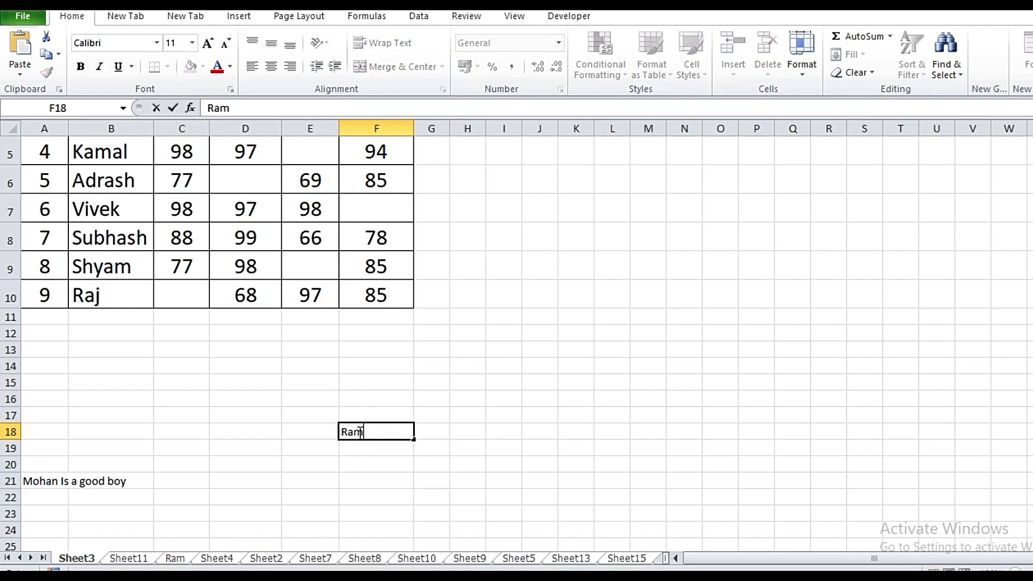
pyautogui.click(380, 465)
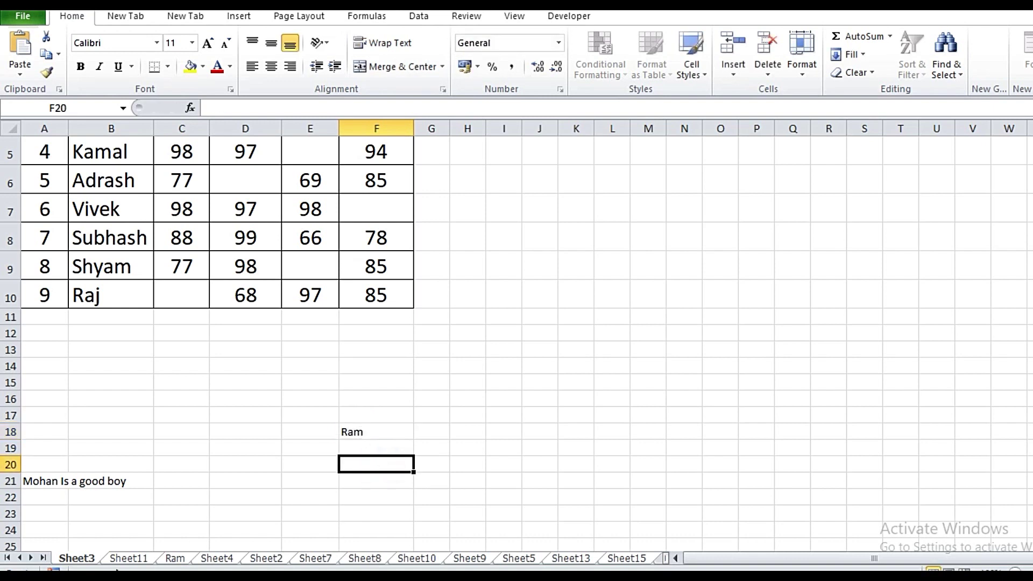
pyautogui.click(126, 560)
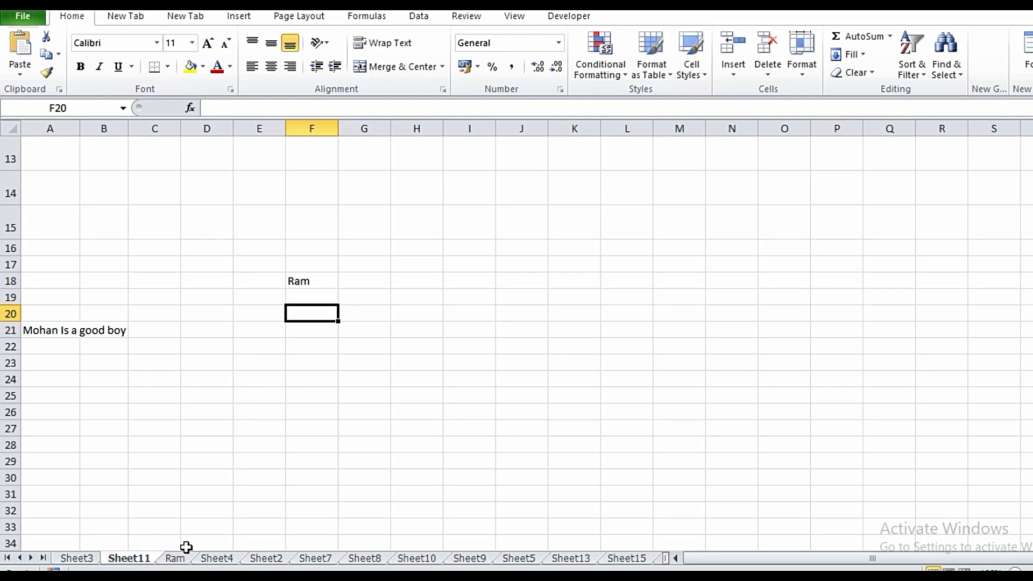
# Step: Check that F18 reads 'Ram' on the Ram, Sheet4, Sheet2, Sheet7 and Sheet8 sheets
pyautogui.click(175, 557)
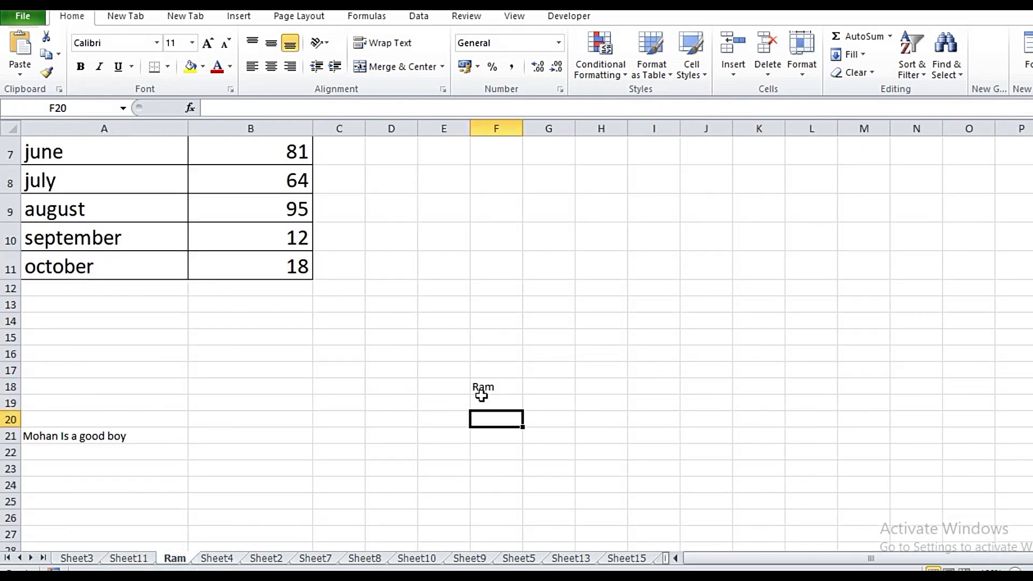
pyautogui.click(216, 558)
pyautogui.click(263, 560)
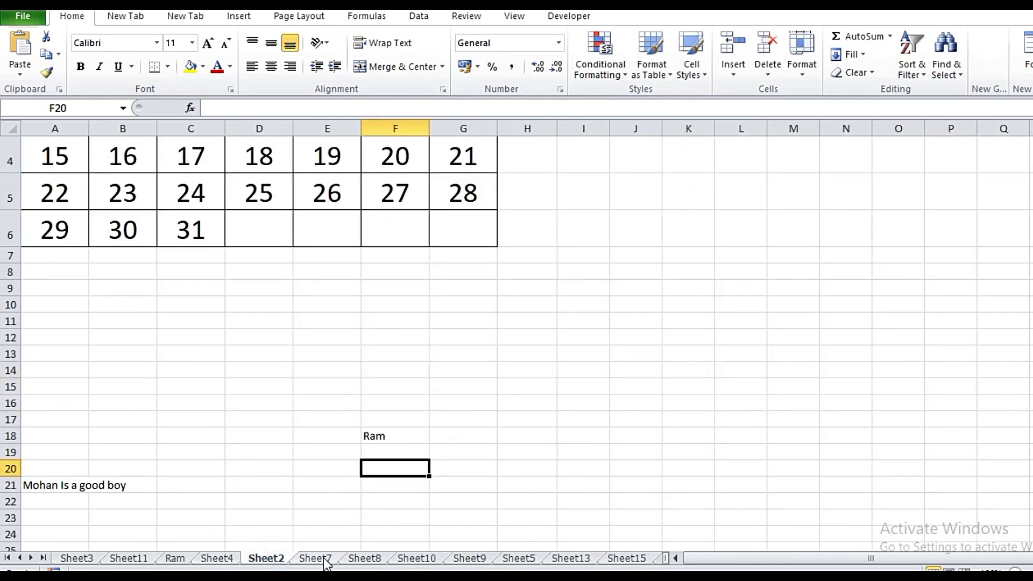
pyautogui.click(315, 560)
pyautogui.click(364, 559)
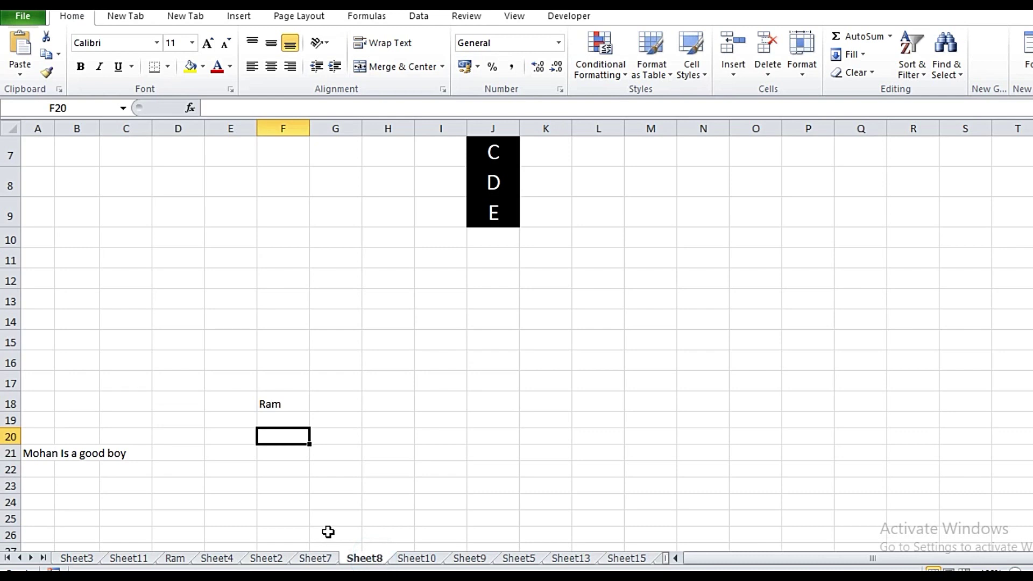
# Step: View Sheet15, then return to the Ram sheet's sales table and select cell E14
pyautogui.click(625, 559)
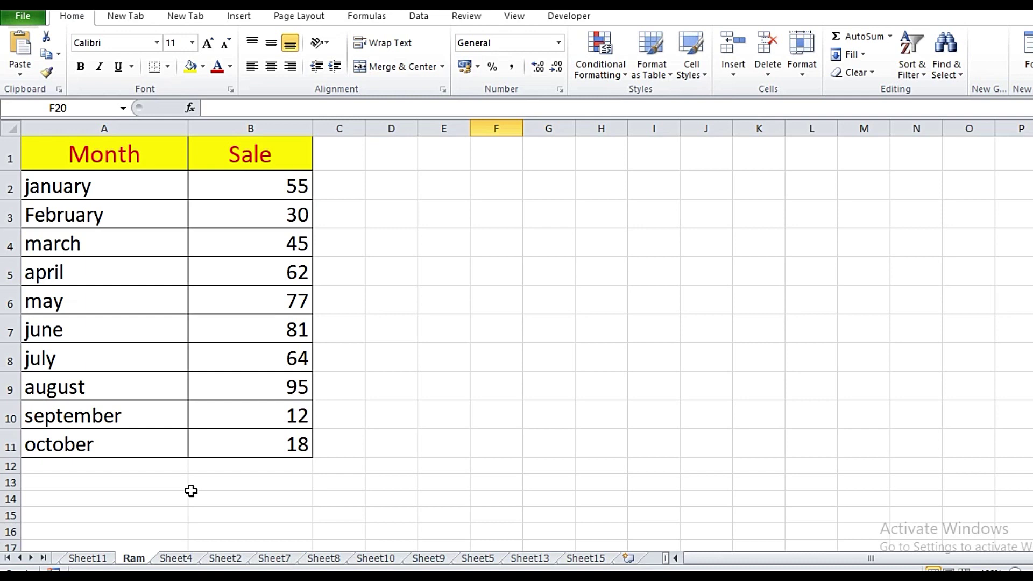
pyautogui.click(457, 503)
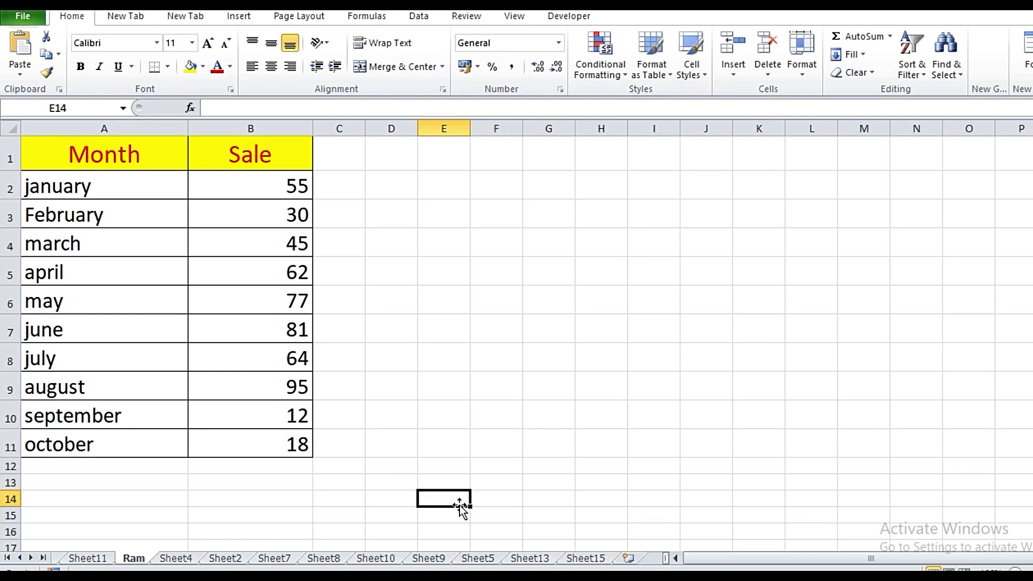